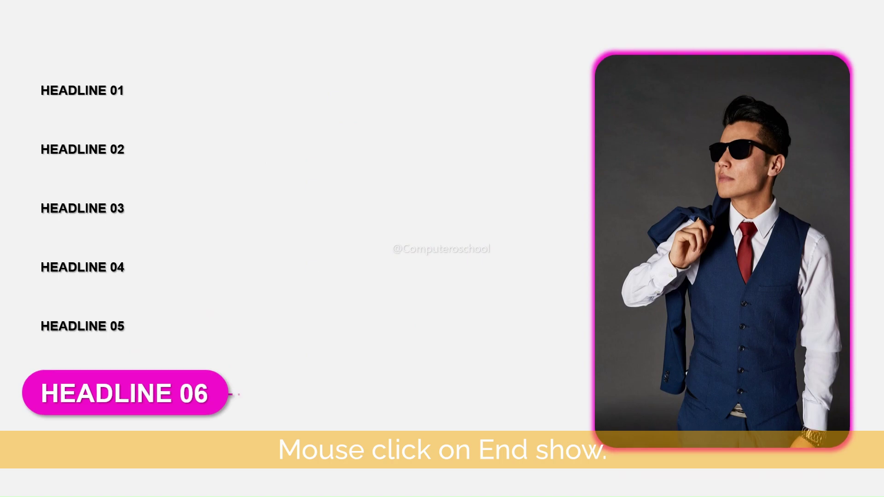
- End the running portfolio slideshow to return to the deck's editing view
right_click(355, 145)
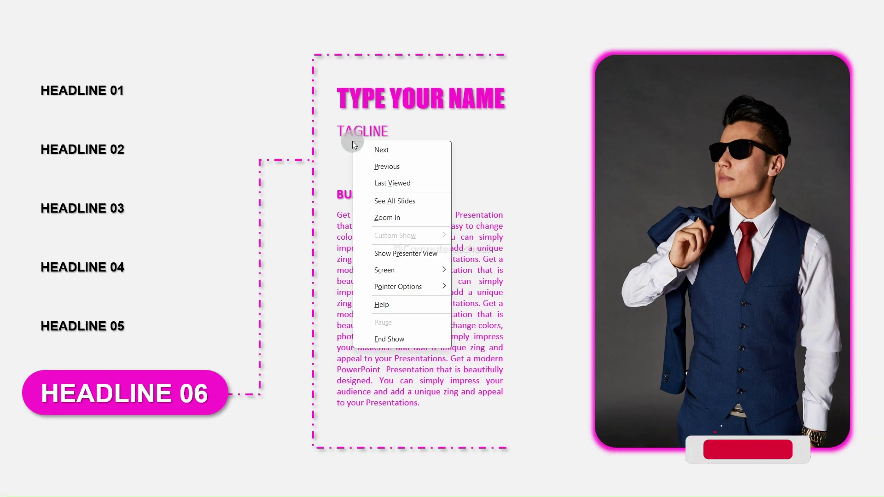
click(387, 339)
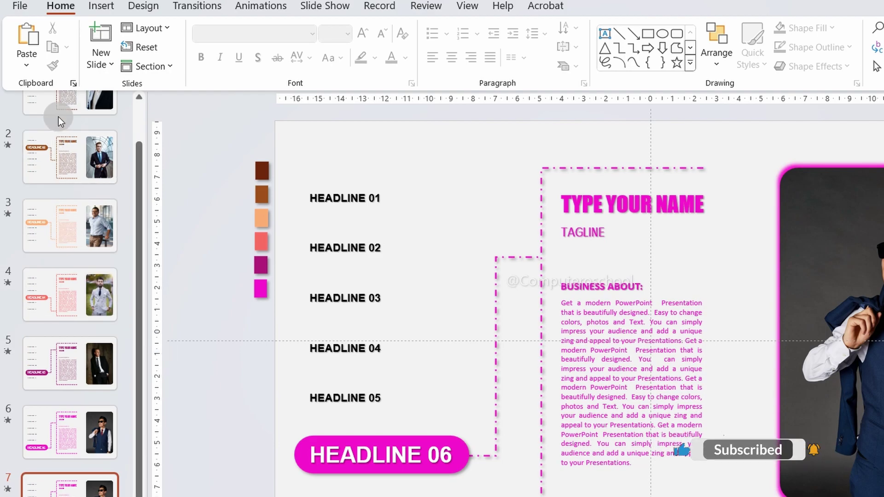
- Delete every existing slide in the deck
scroll(63, 284, up, 1)
click(63, 284)
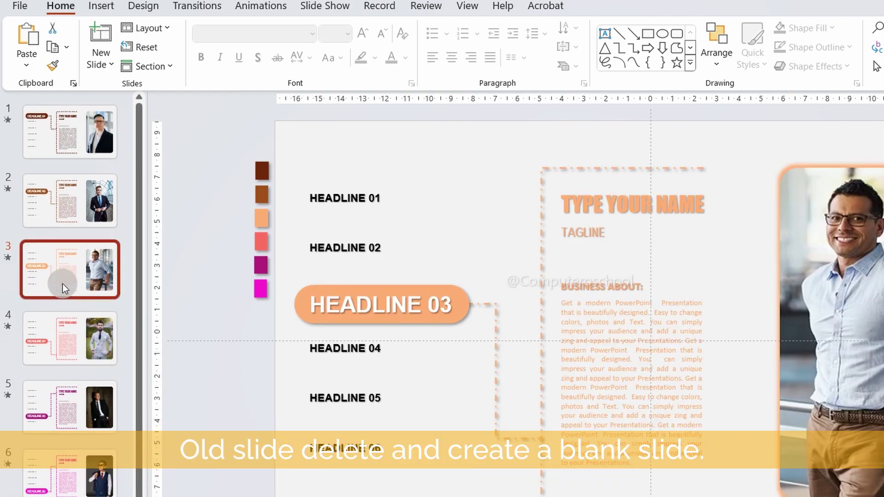
key(ctrl+a)
scroll(70, 230, down, 1)
right_click(81, 135)
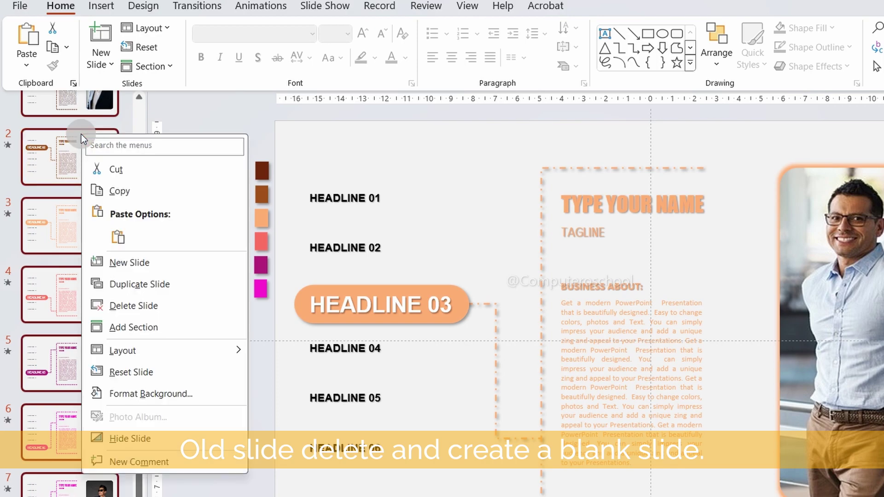
click(104, 306)
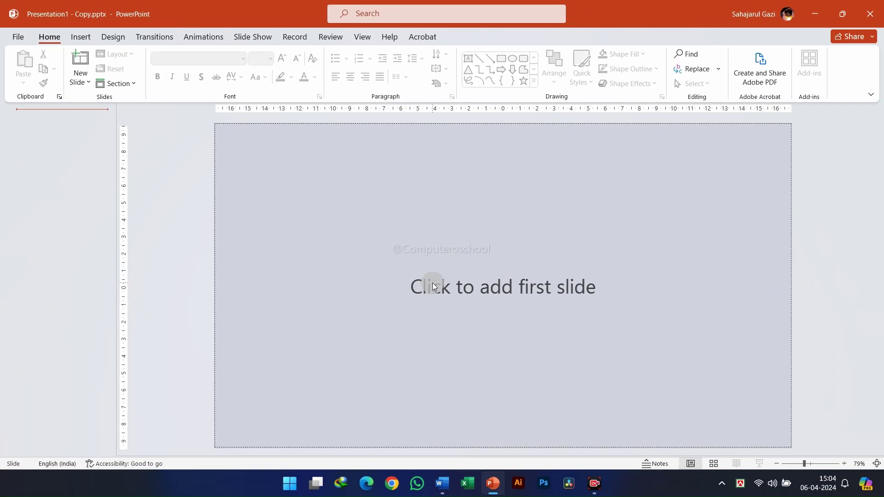
- Add a blank slide and paste the six copied colour swatches onto it
click(433, 285)
key(ctrl+v)
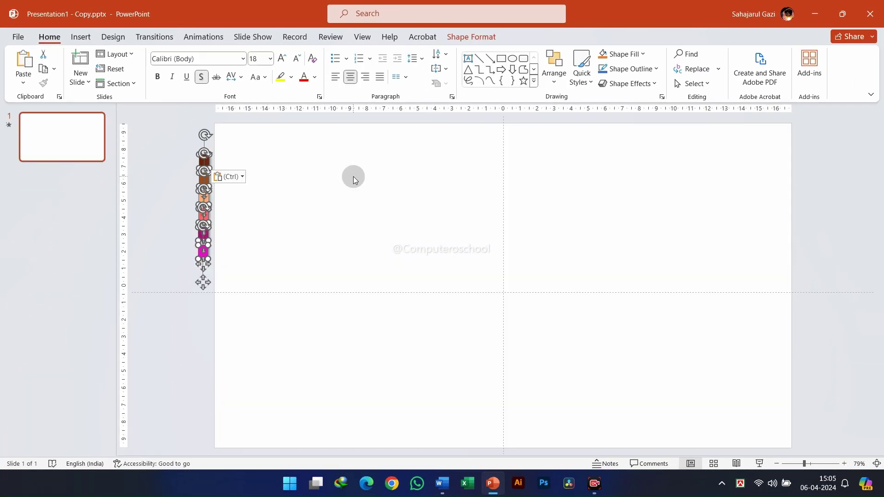
click(190, 175)
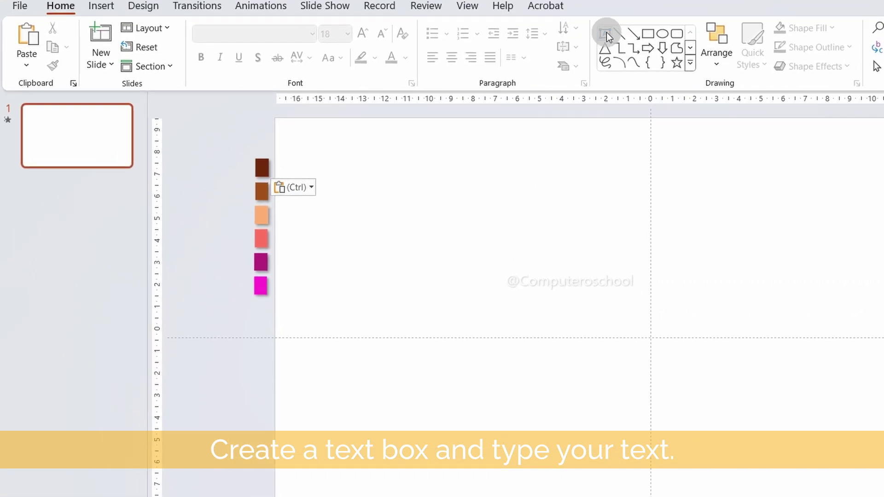
- Insert a text box near the slide top reading 'HEADLINE 01'
click(468, 58)
click(424, 151)
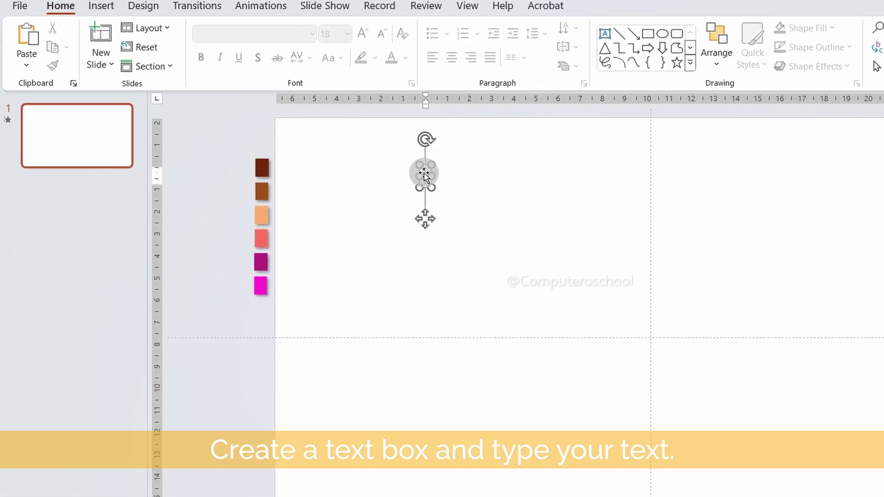
text(HEADL)
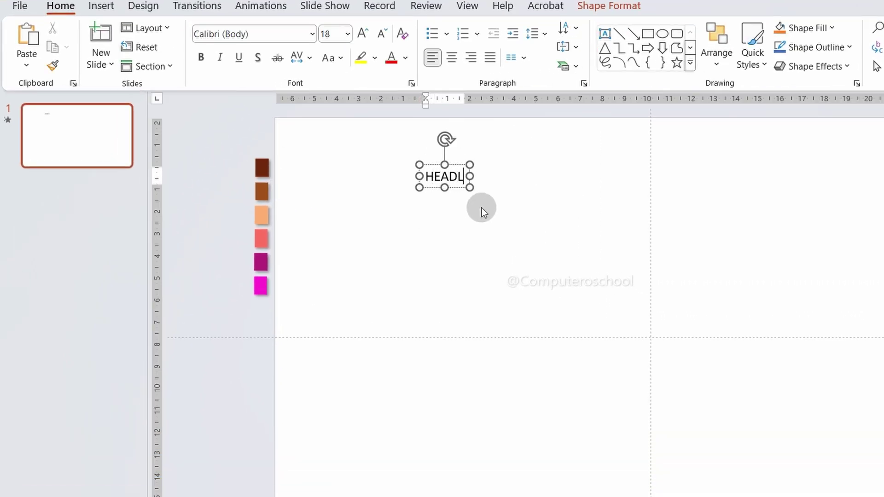
text(INE)
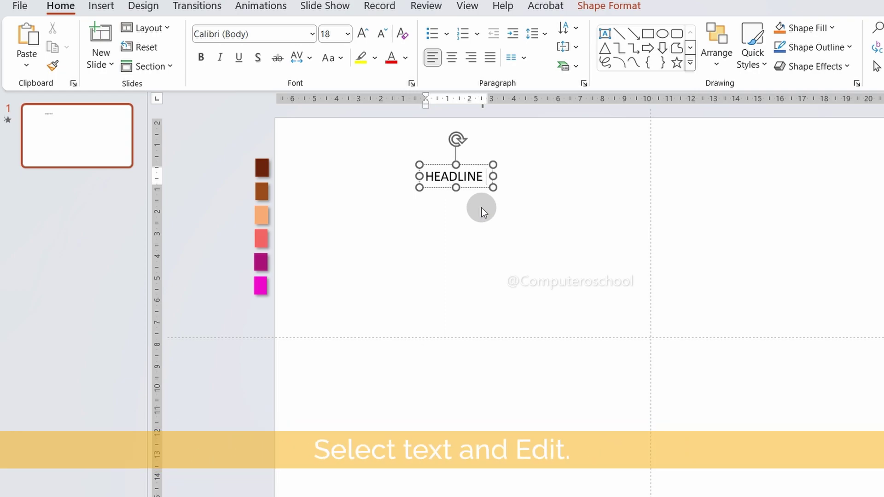
text( 01)
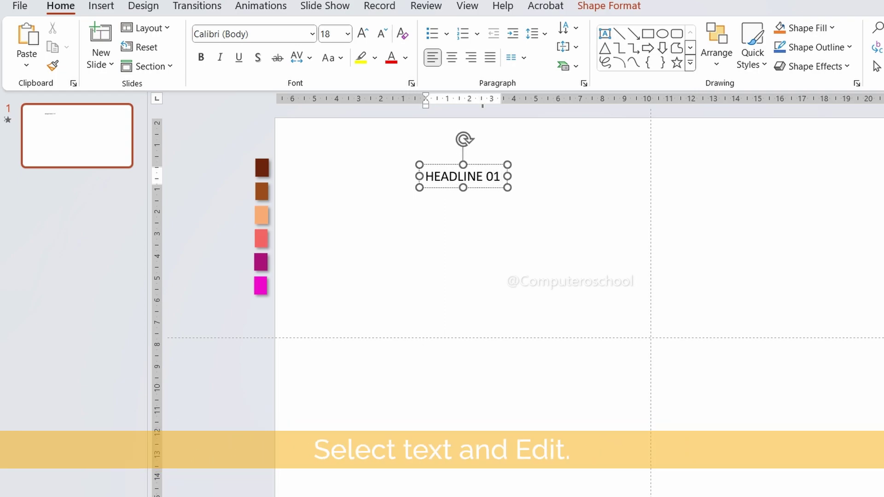
- Format the headline text as bold 14 pt Arial
key(ctrl+a)
click(312, 35)
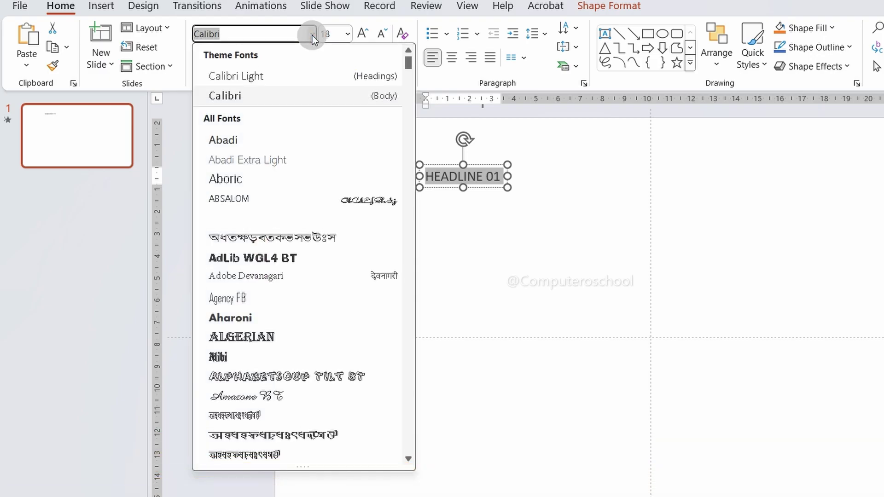
scroll(243, 316, down, 2)
scroll(243, 316, down, 2)
scroll(243, 316, down, 3)
click(221, 278)
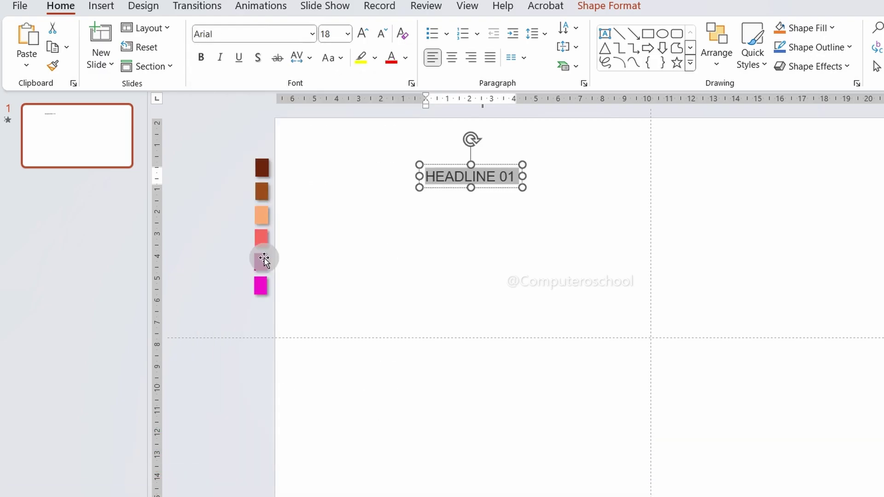
click(347, 33)
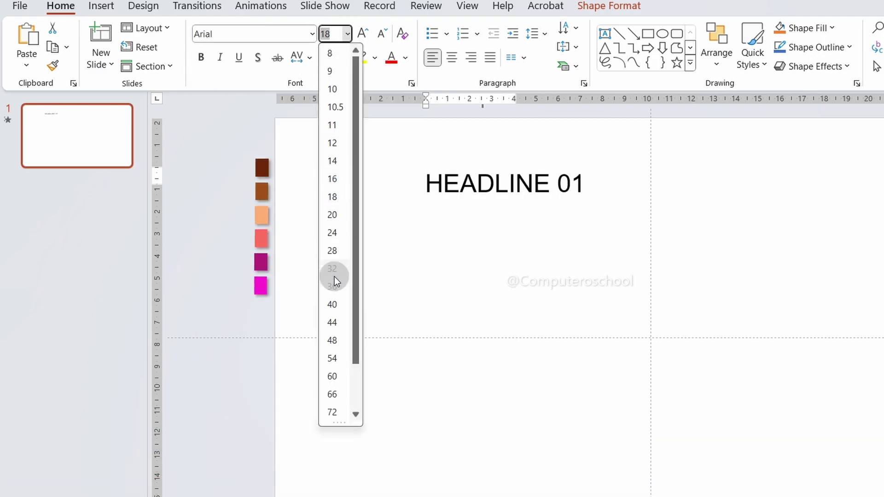
click(335, 162)
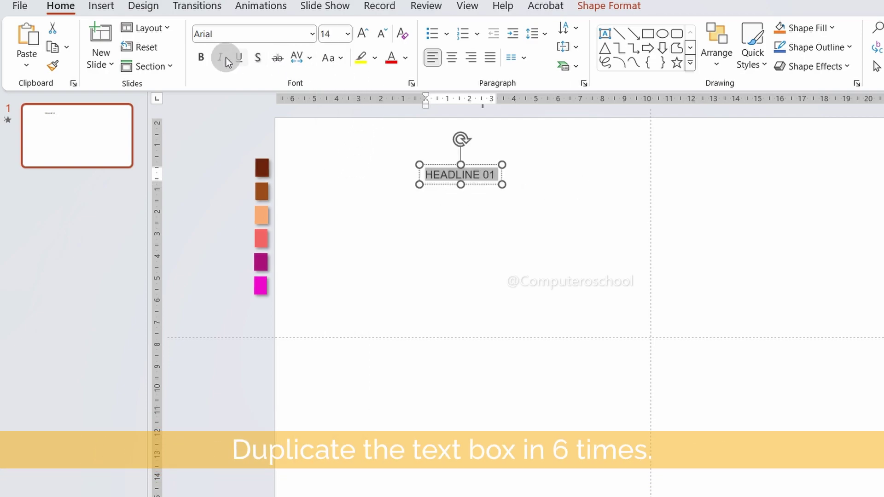
click(203, 57)
- Shadow the headline and duplicate it into six evenly spaced boxes stacked down the slide
click(257, 57)
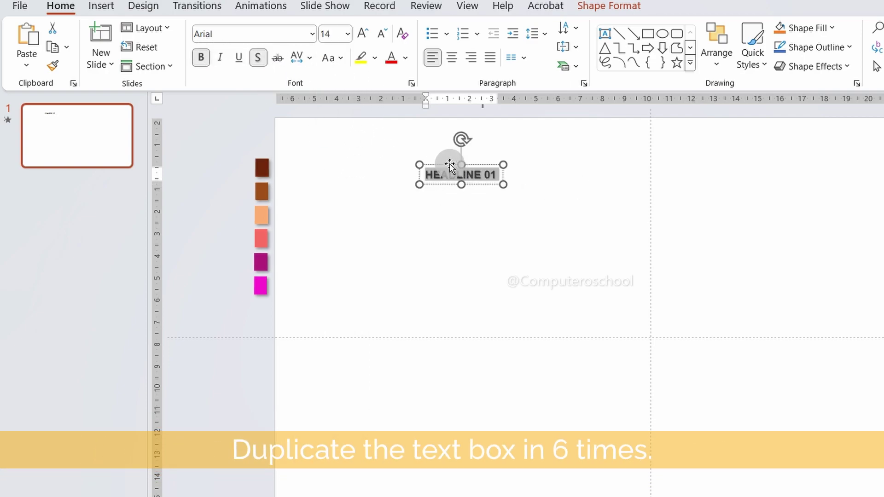
mouse_move(449, 165)
mouse_down()
mouse_move(349, 159)
mouse_move(367, 186)
mouse_move(354, 210)
mouse_up()
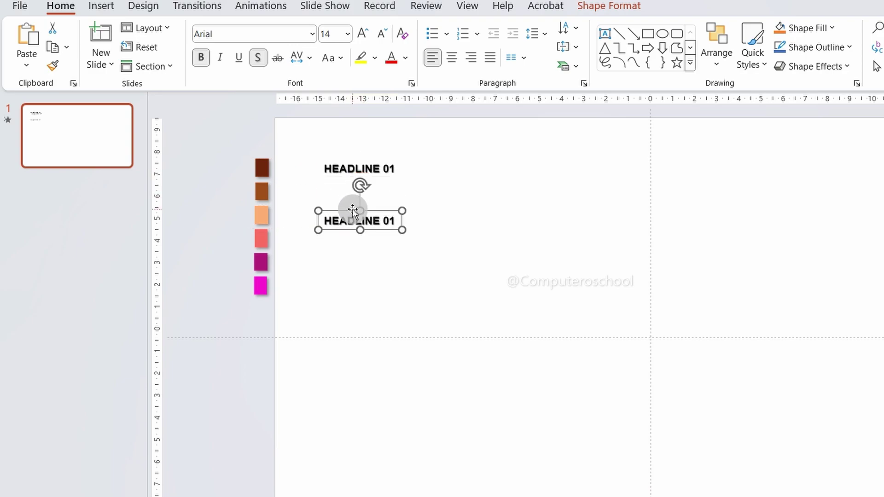
key(ctrl+d)
key(ctrl+d)
key(ctrl+d)
key(ctrl+d)
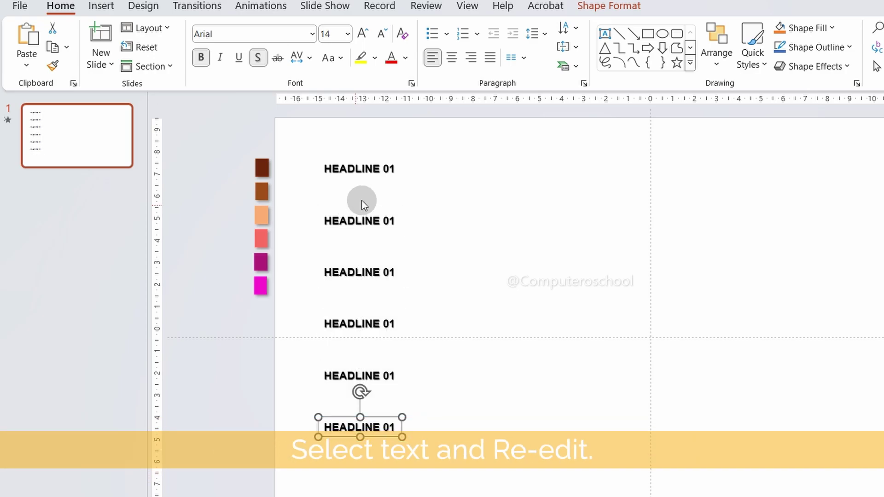
mouse_move(456, 137)
mouse_down()
mouse_move(380, 465)
mouse_move(320, 465)
mouse_up()
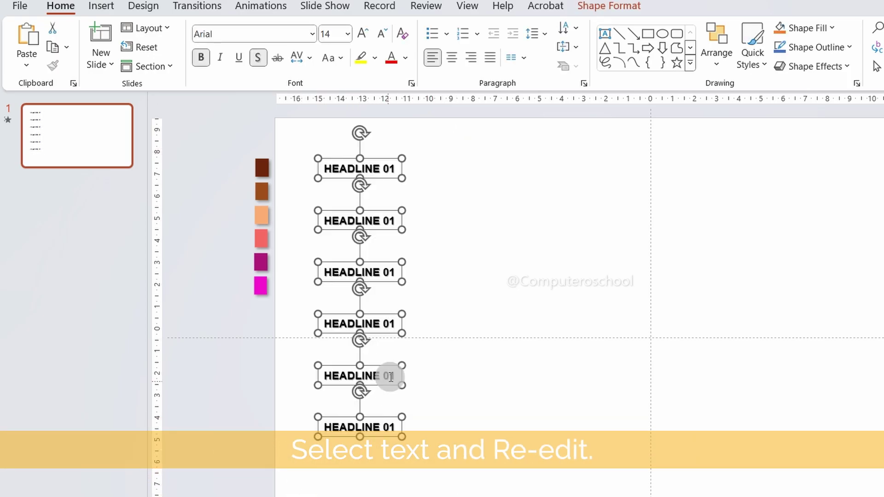
drag(385, 283, 384, 314)
click(459, 301)
- Renumber the copied headlines as HEADLINE 02 through HEADLINE 06
click(388, 199)
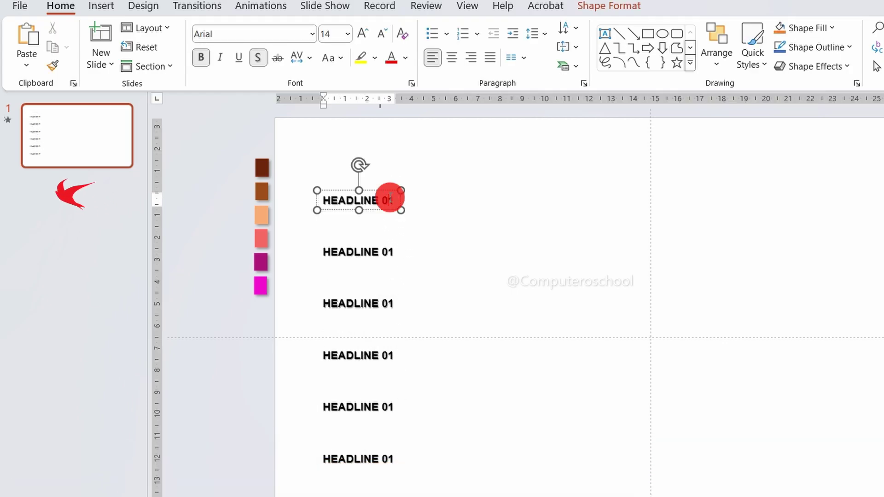
click(388, 251)
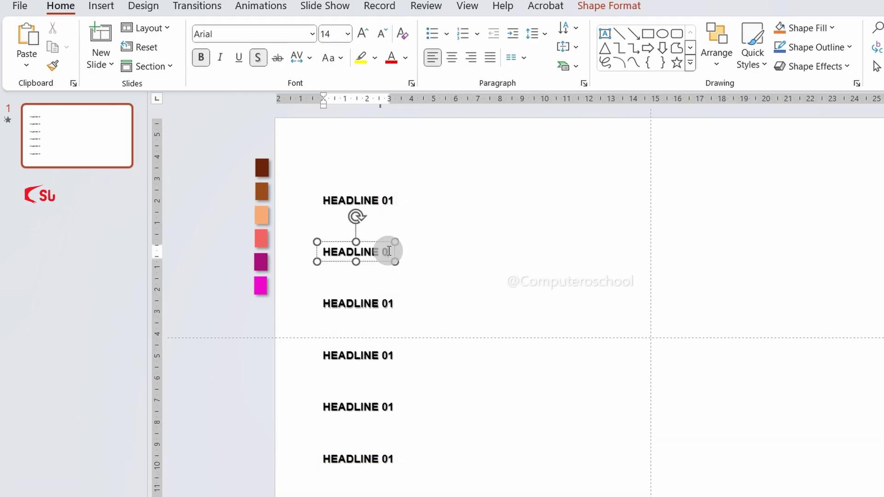
text(2)
click(387, 302)
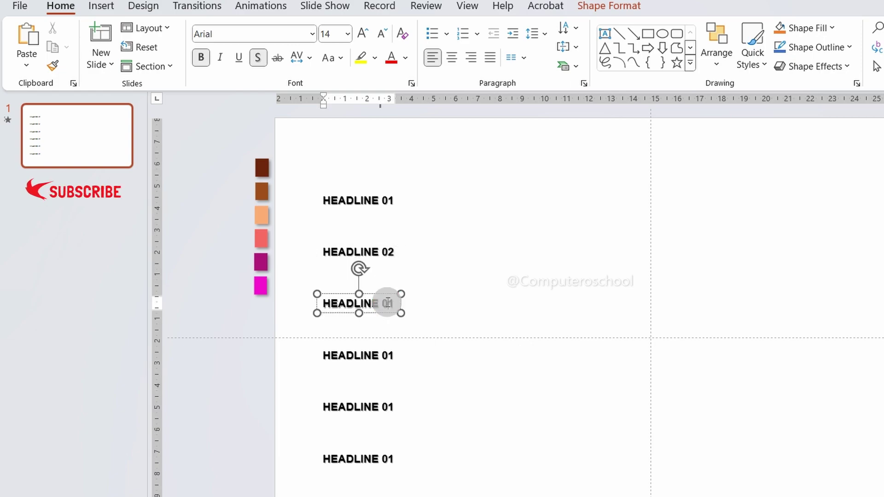
key(BackSpace)
text(3)
click(389, 355)
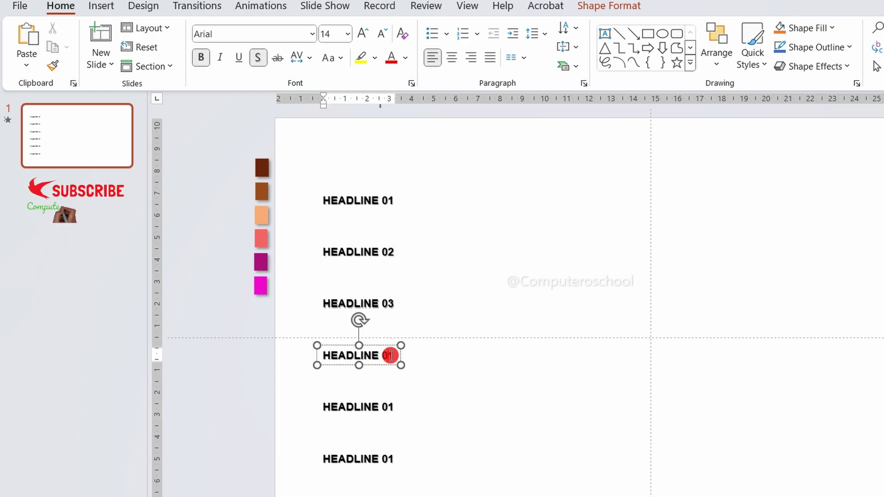
key(BackSpace)
text(4)
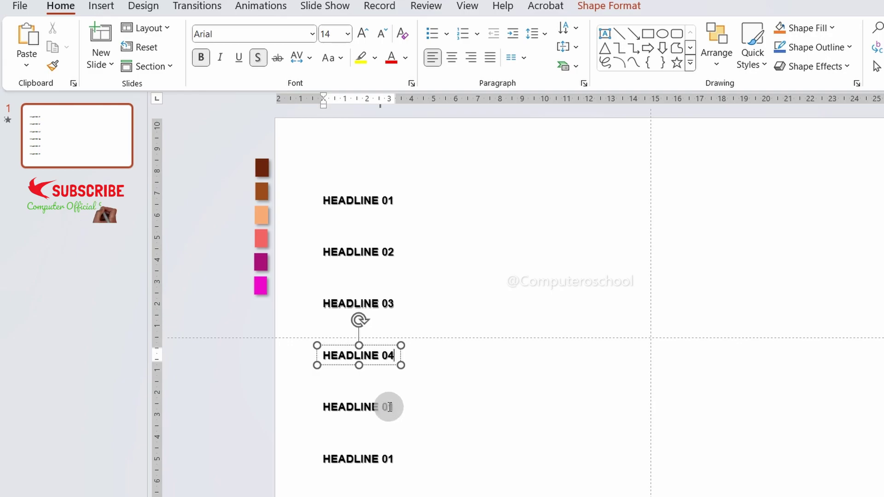
click(388, 407)
key(BackSpace)
text(5)
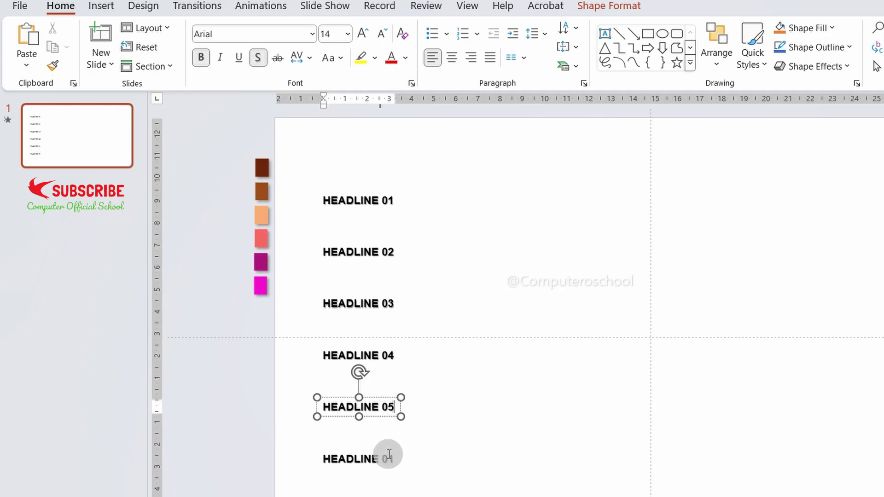
click(389, 457)
- Finish HEADLINE 06 and restyle HEADLINE 01 as white 28 pt text
text(6)
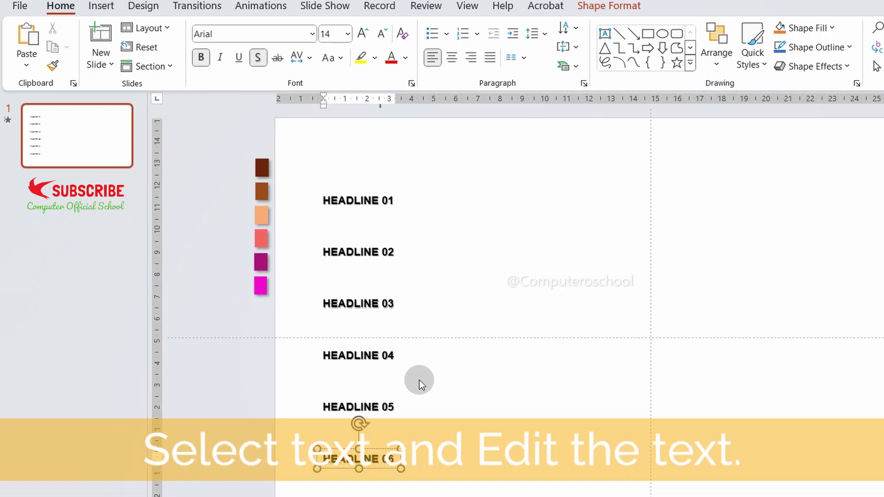
click(379, 198)
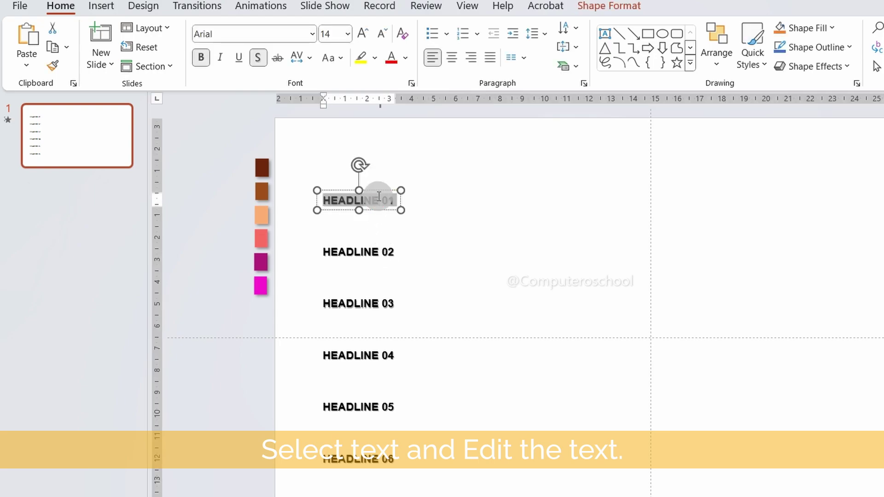
click(347, 34)
click(329, 256)
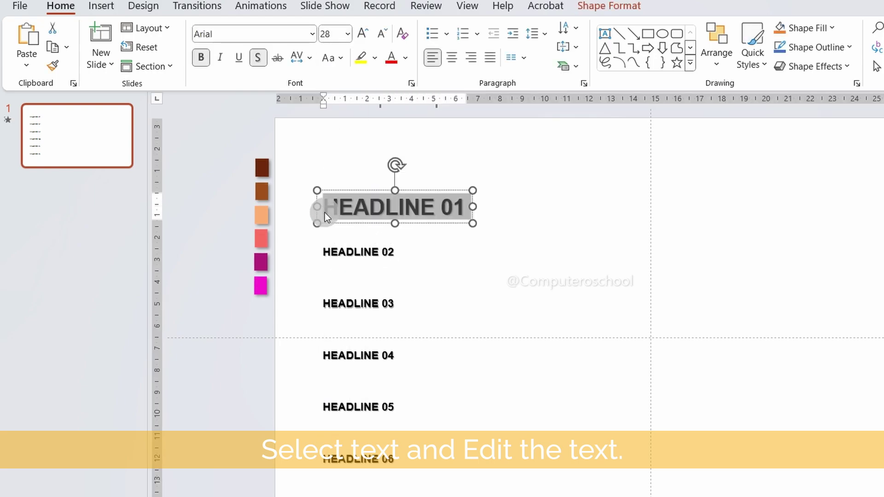
click(407, 58)
click(394, 97)
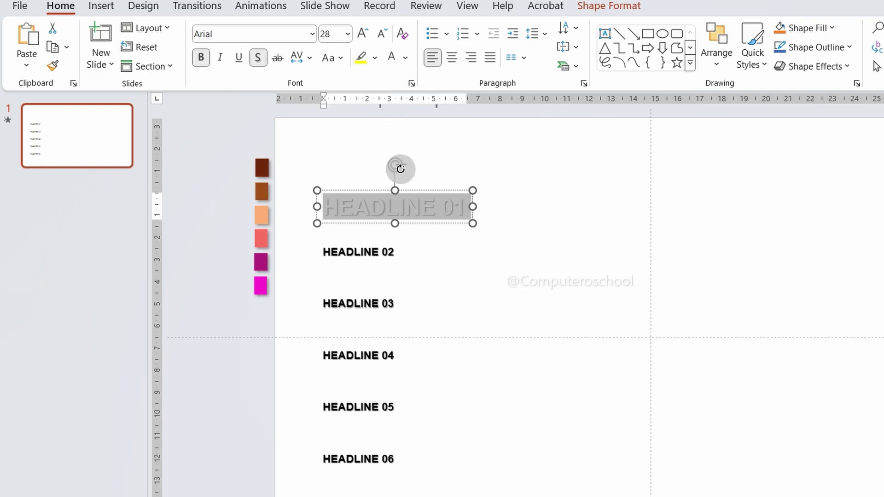
click(465, 162)
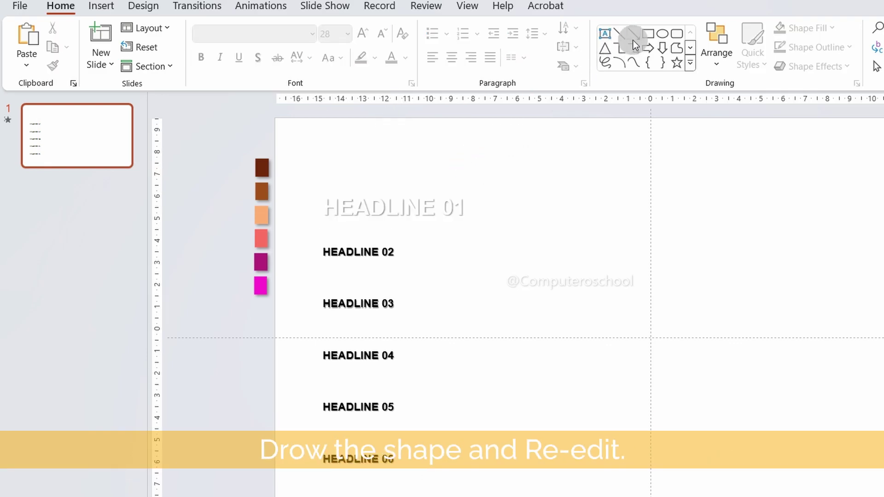
- Draw a rectangle beside HEADLINE 01 sized 1.7 cm tall by 7.86 cm wide
click(675, 34)
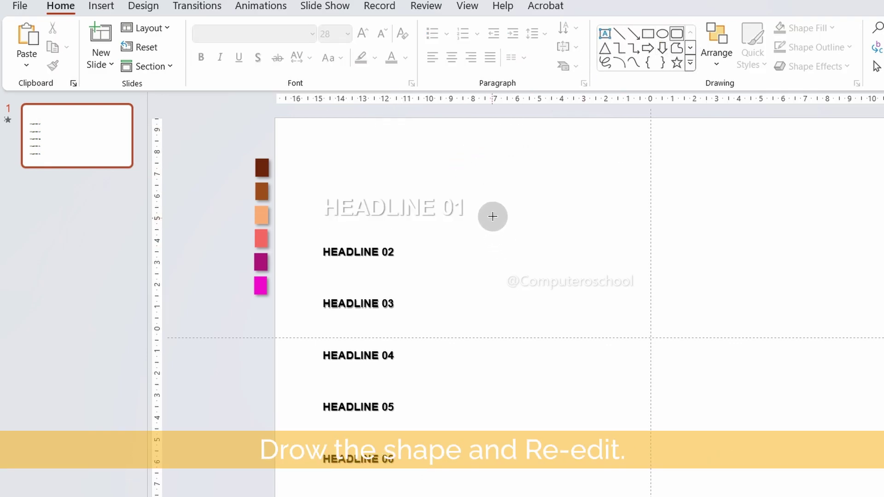
drag(503, 206, 683, 230)
click(725, 59)
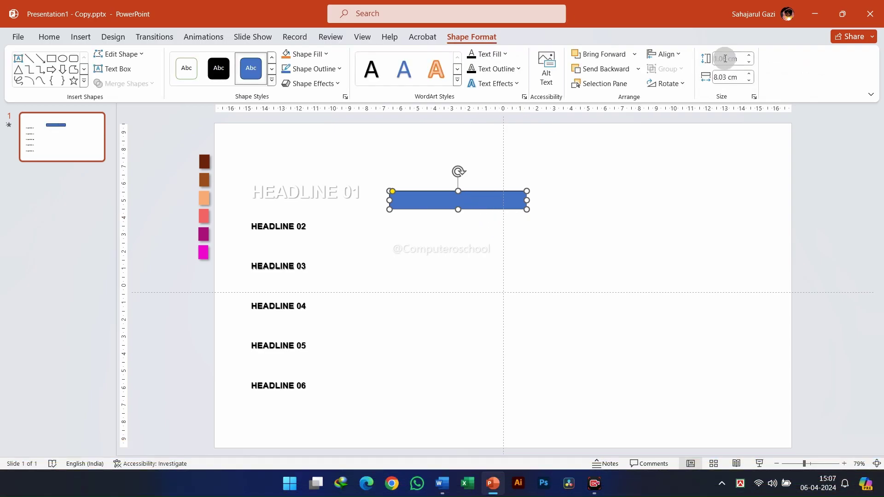
text(1.)
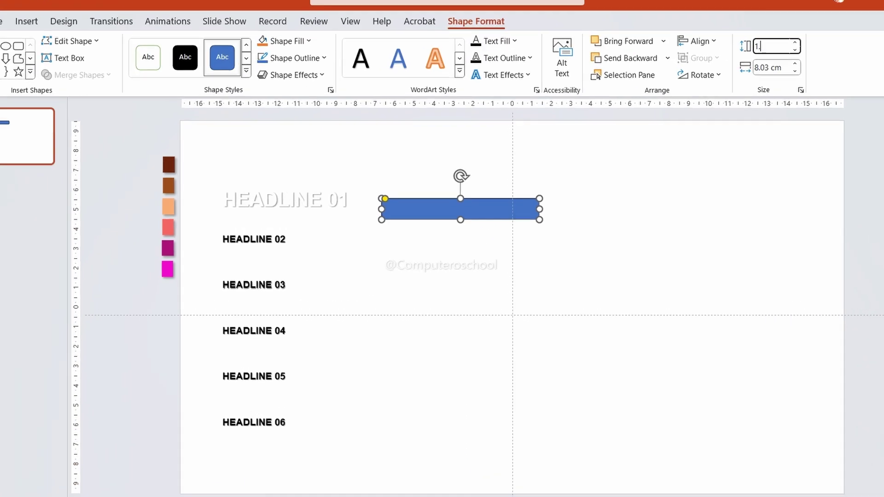
text(7)
key(Tab)
text(7.86)
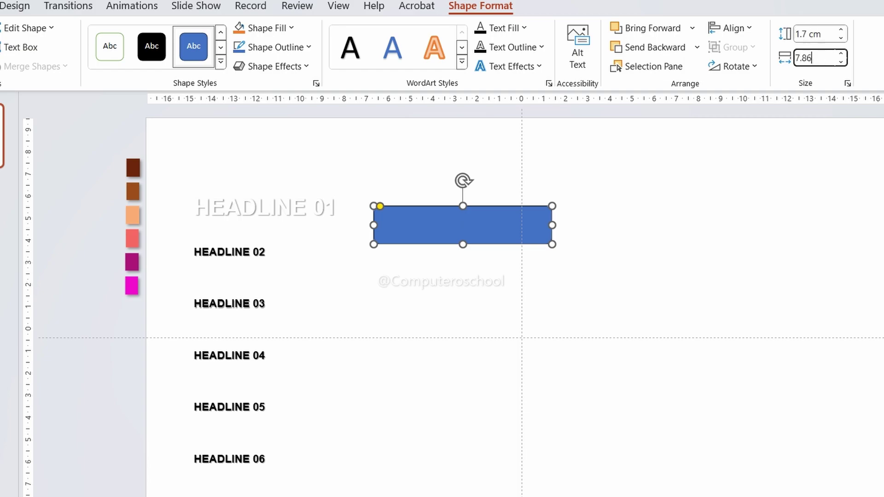
key(Tab)
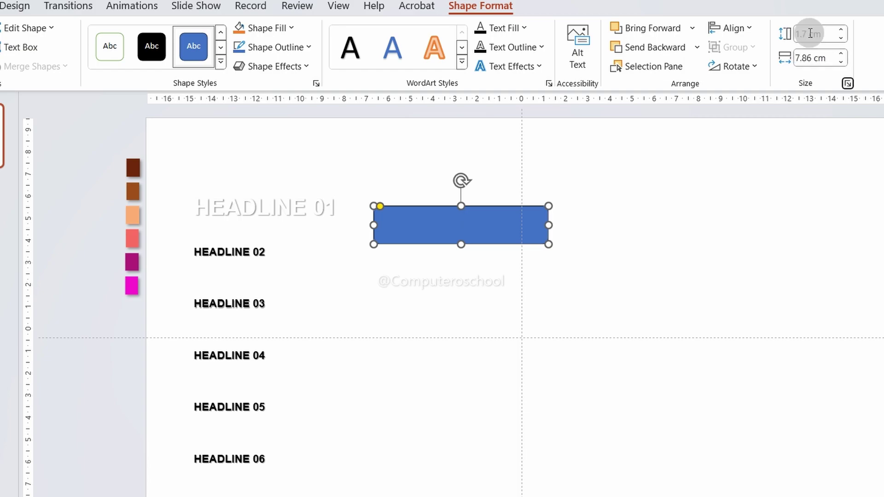
- Round the rectangle into a pill and send it behind the HEADLINE 01 text
mouse_move(378, 207)
mouse_down()
mouse_move(442, 214)
mouse_move(254, 196)
mouse_up()
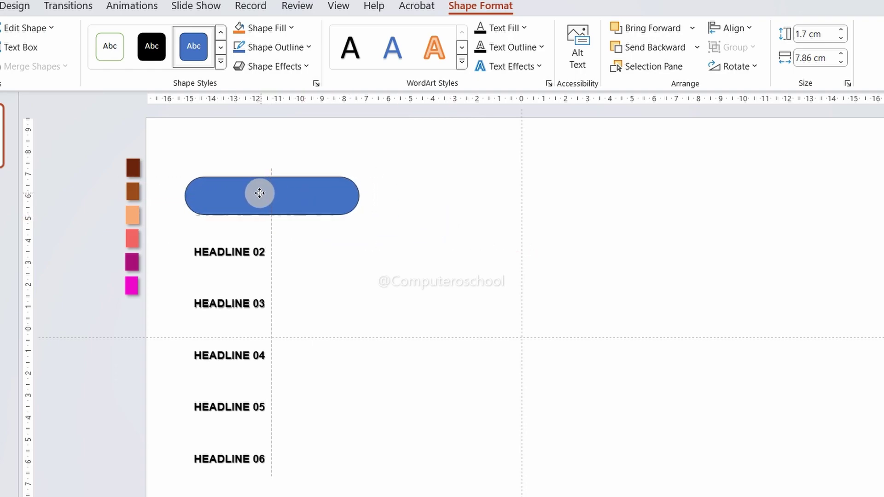
click(697, 47)
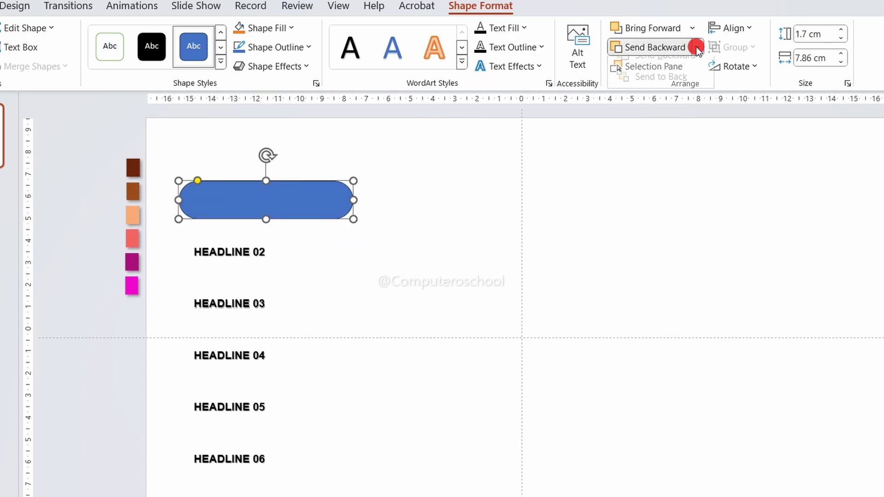
click(664, 97)
drag(322, 181, 322, 188)
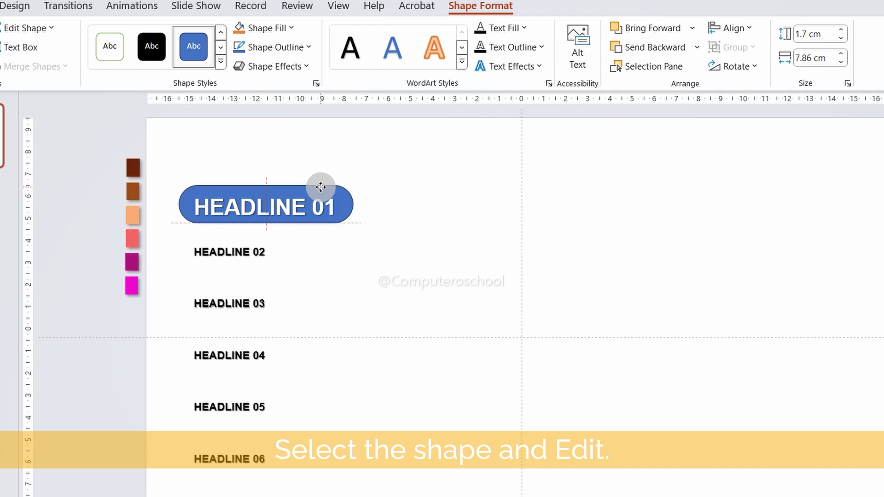
- Remove the pill's outline, add an outer shadow, and fill it with the dark brown swatch colour
click(295, 48)
click(263, 236)
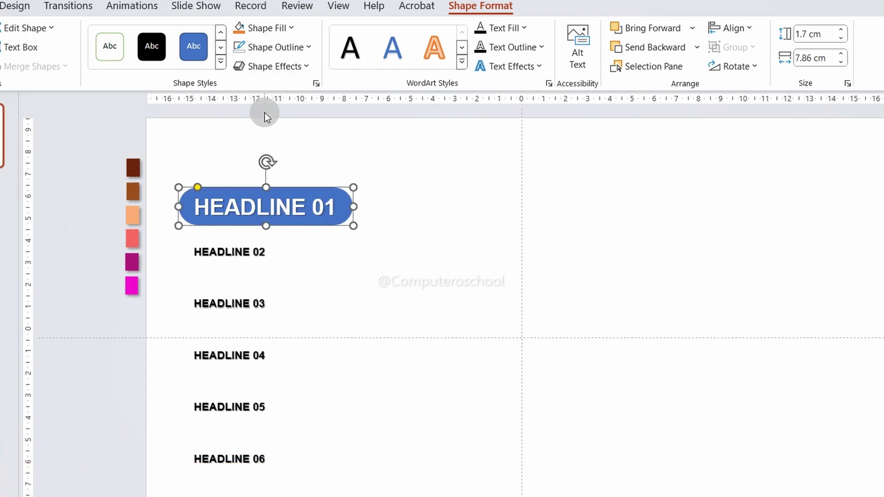
click(271, 67)
click(290, 123)
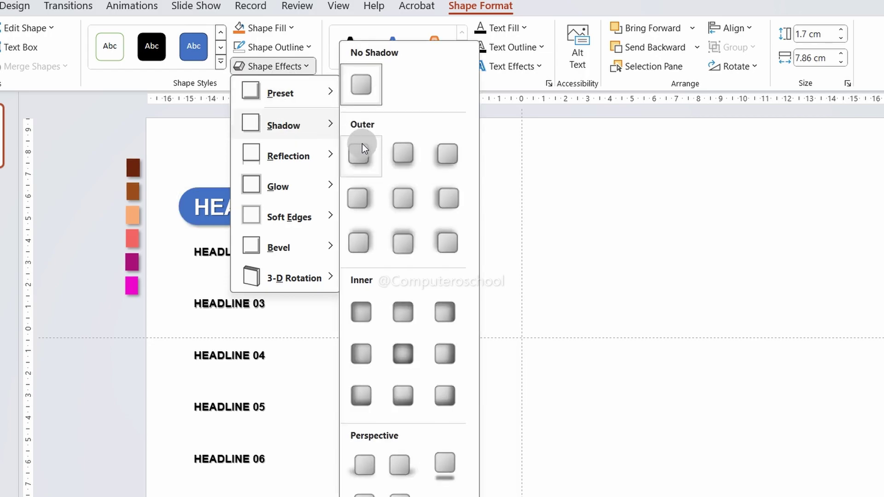
click(361, 156)
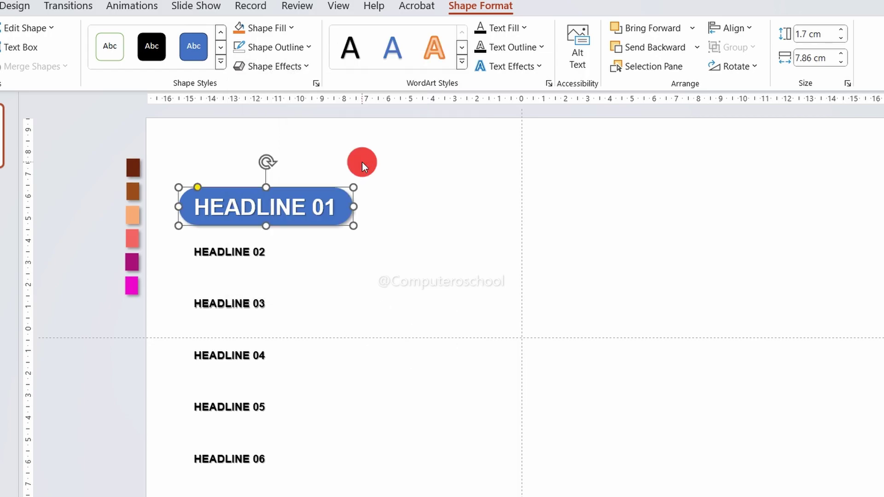
click(291, 28)
click(261, 279)
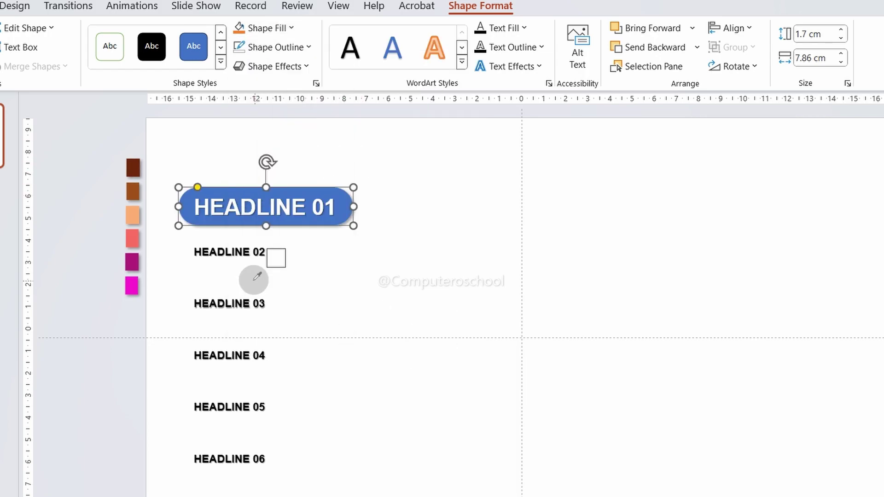
click(133, 167)
click(337, 255)
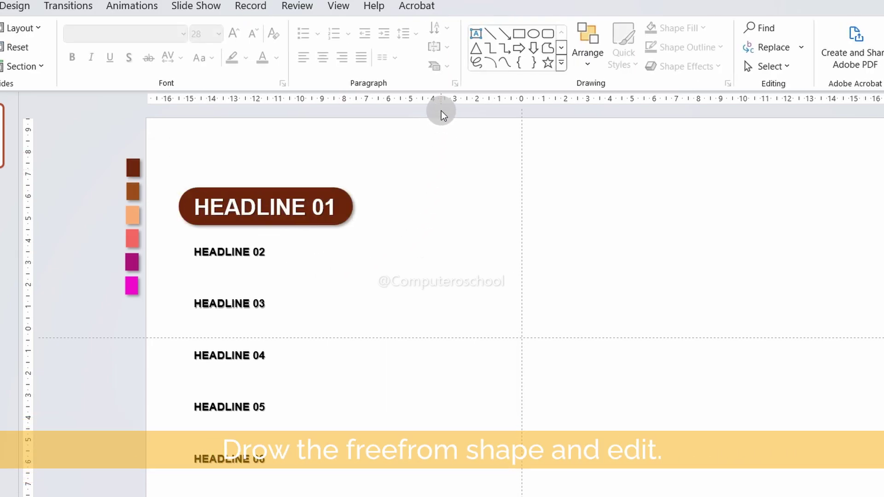
- Draw a tall open freeform bracket to the right of the headlines
click(546, 48)
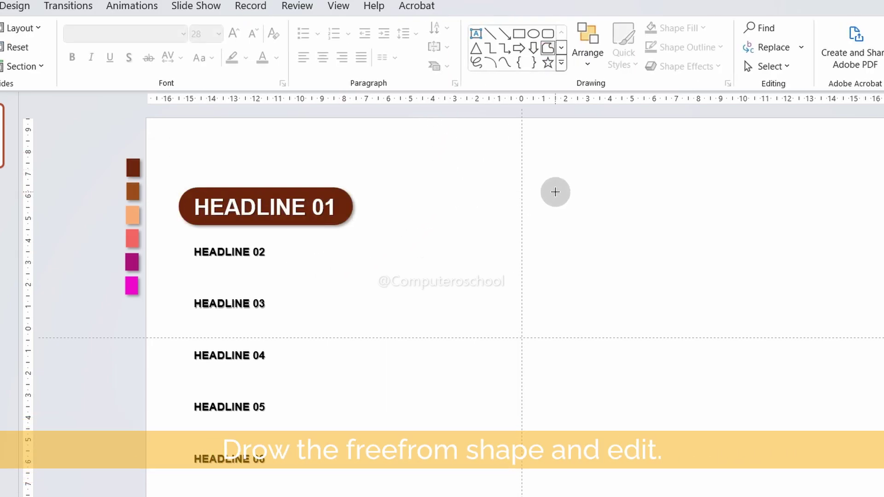
click(587, 183)
click(416, 202)
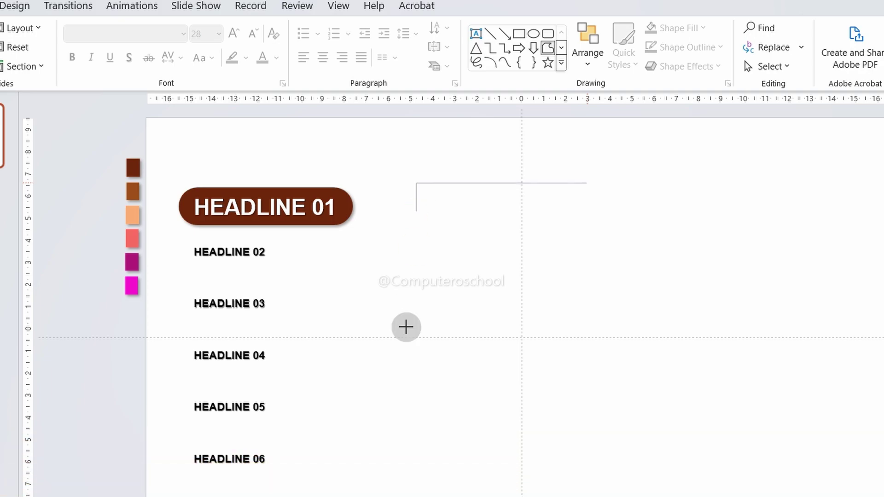
click(417, 472)
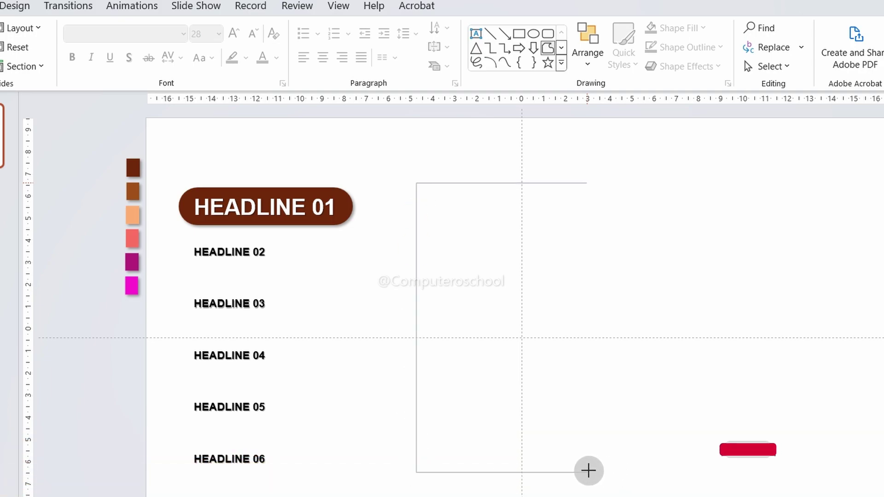
double_click(588, 471)
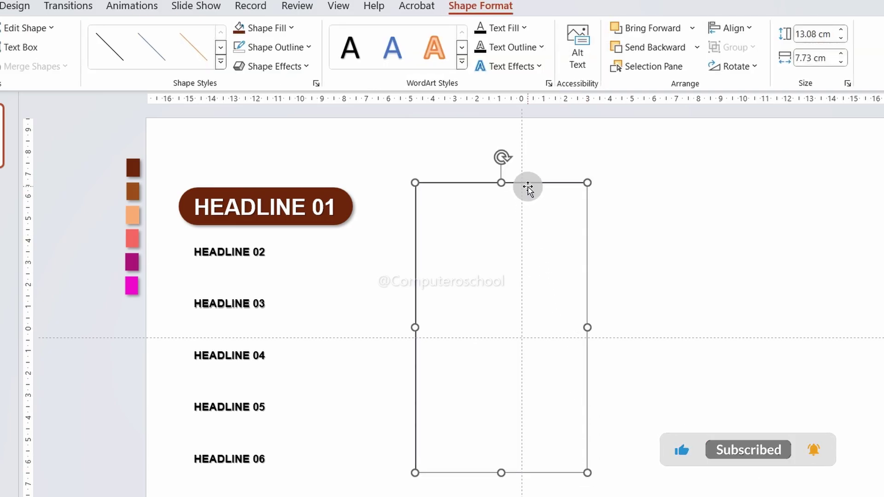
drag(528, 182, 550, 183)
key(Escape)
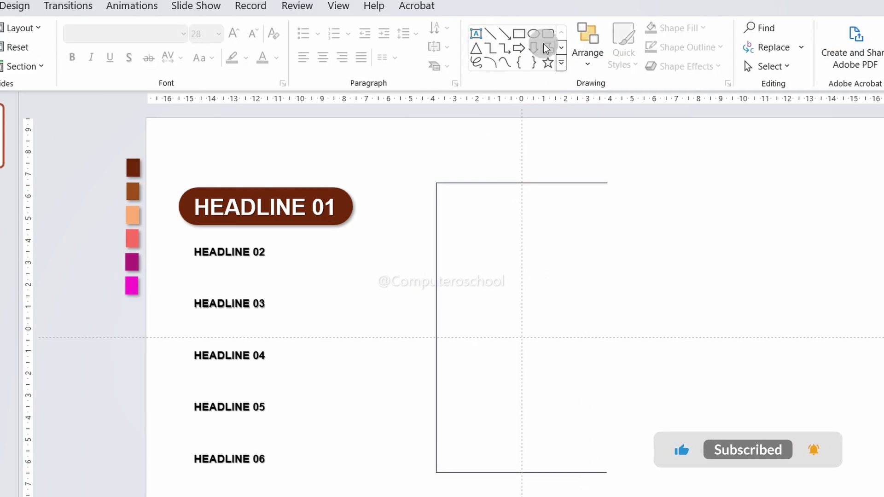
- Draw a stepped freeform connector from HEADLINE 01 to the bracket, then select both lines
click(548, 47)
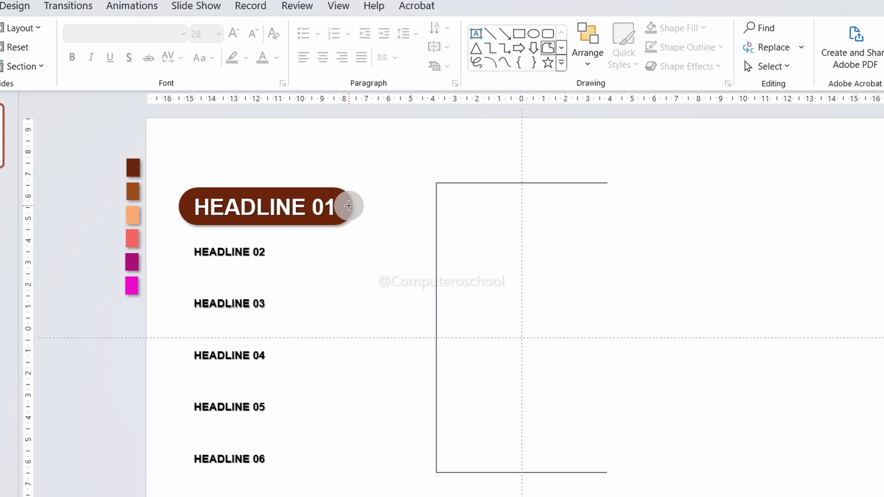
click(373, 207)
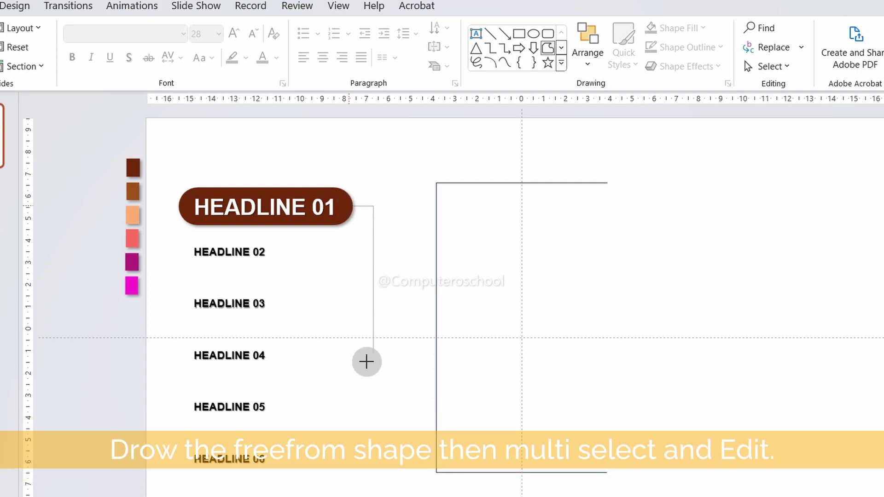
click(368, 369)
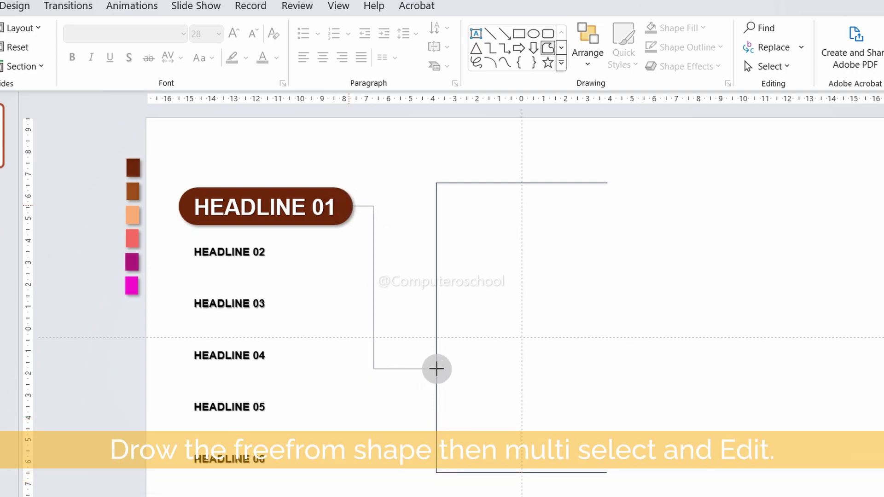
double_click(436, 369)
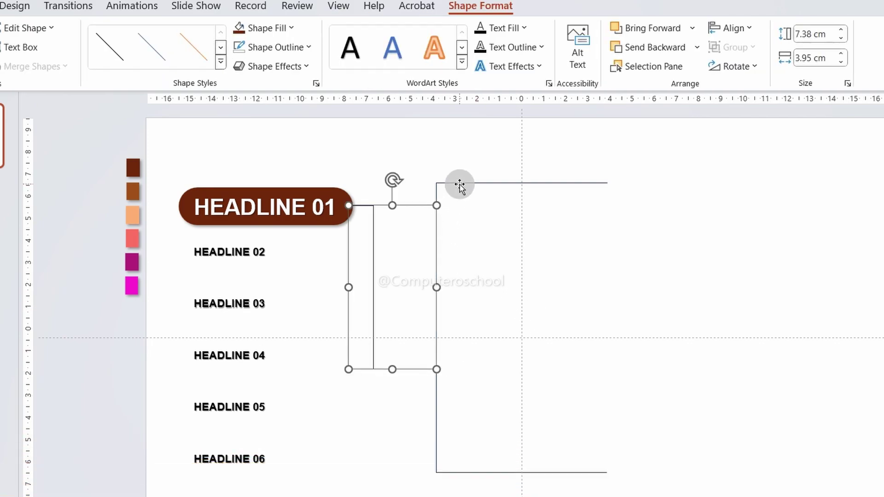
shift+click(460, 185)
click(291, 53)
mouse_move(290, 362)
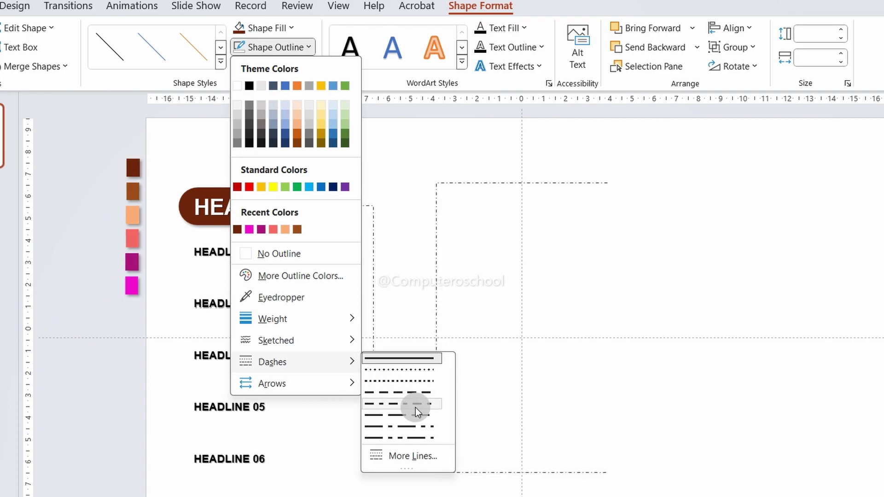
- Style the bracket and connector as thicker dark brown dash-dot lines
click(415, 405)
click(299, 51)
mouse_move(272, 319)
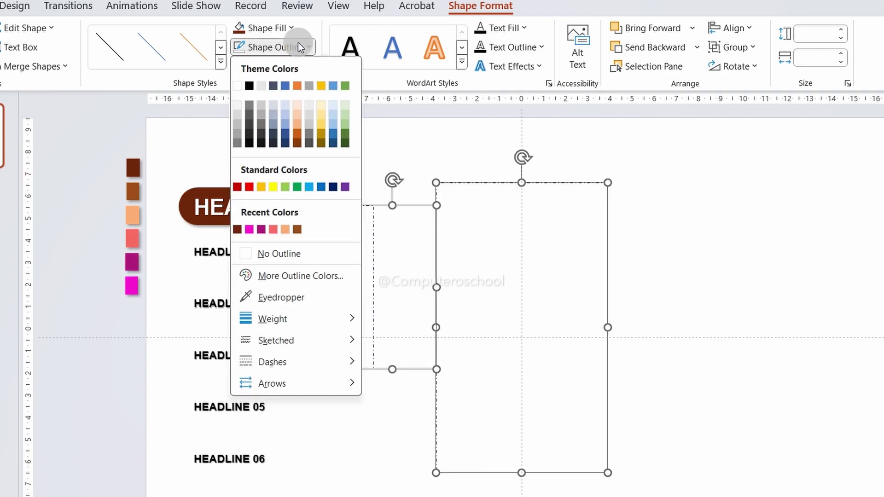
click(426, 396)
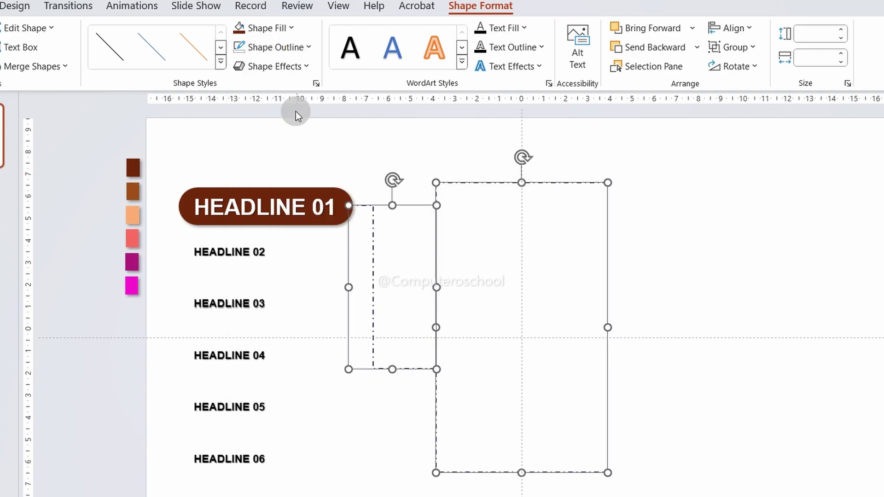
click(278, 28)
click(291, 27)
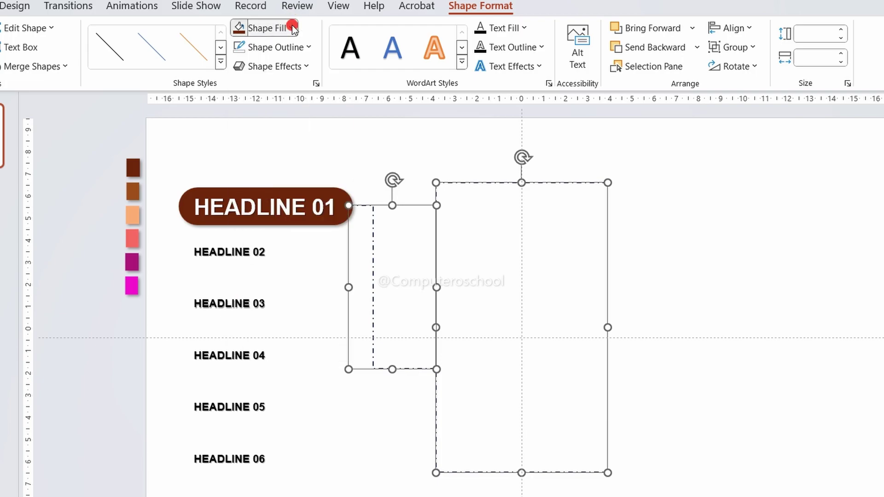
click(291, 47)
click(238, 231)
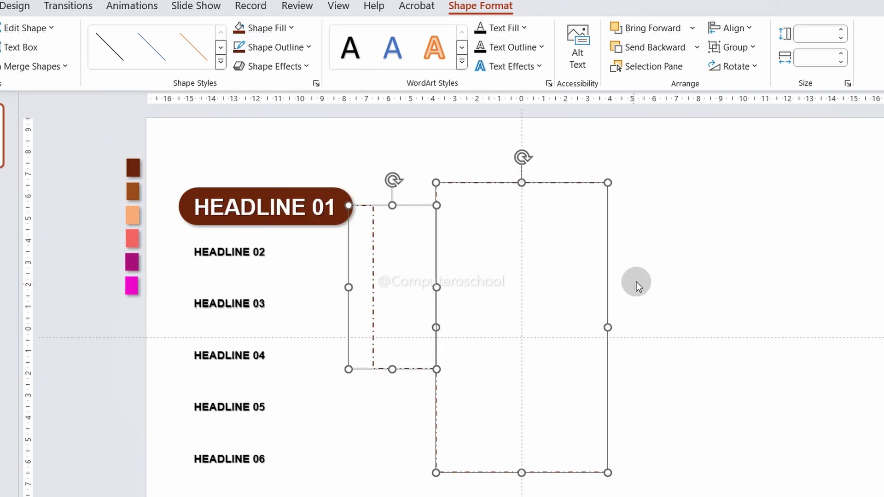
click(635, 284)
click(477, 34)
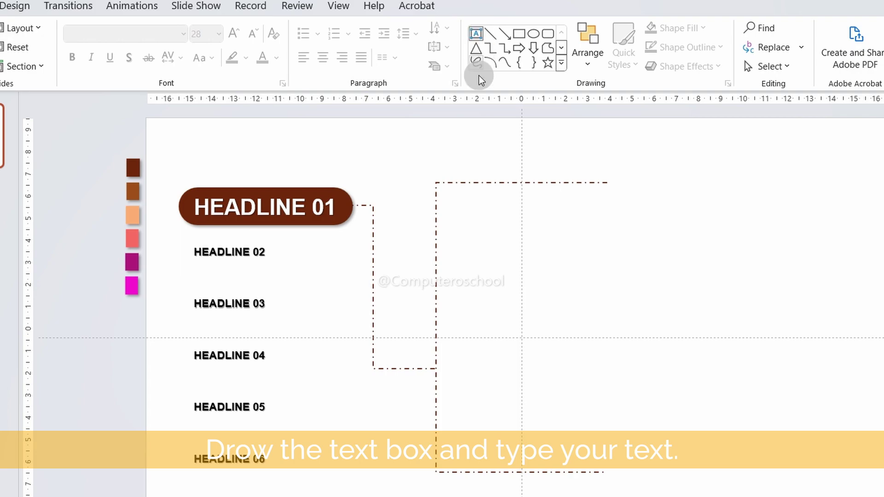
- Add a 'TYPE YOUR NAME' text box at the bracket's top in Impact 28 pt
click(447, 214)
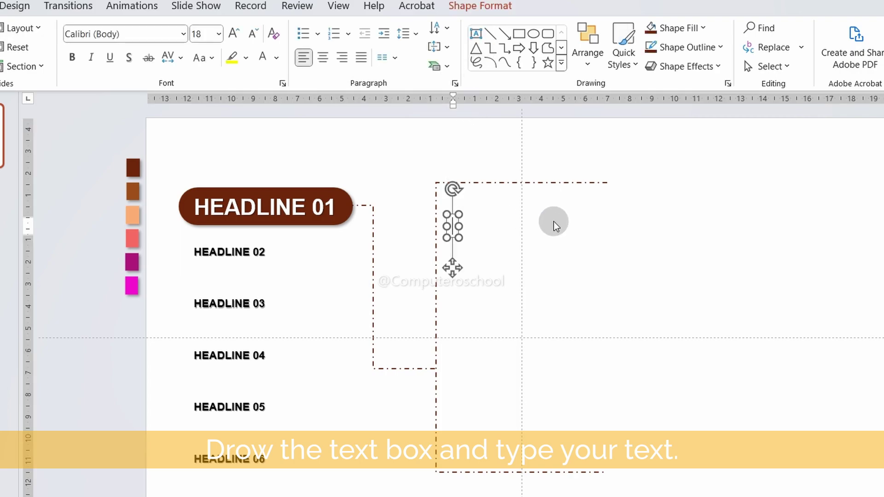
text(TYPE YOUR)
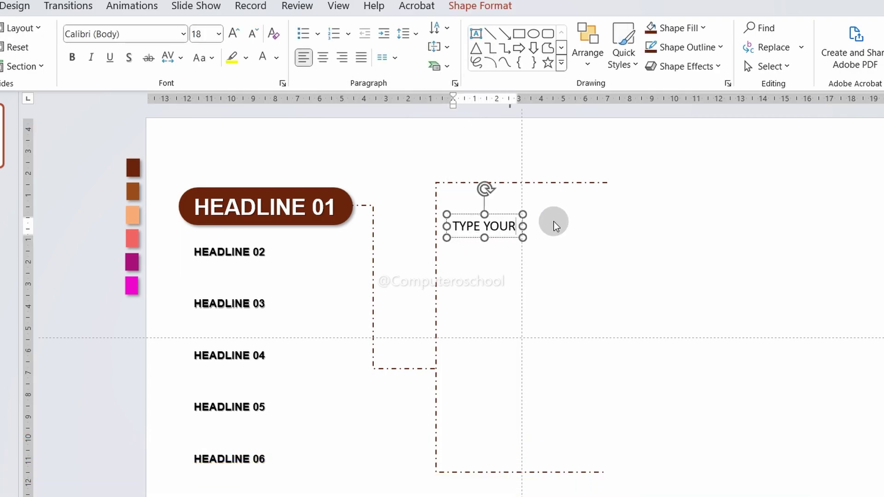
text( NAME)
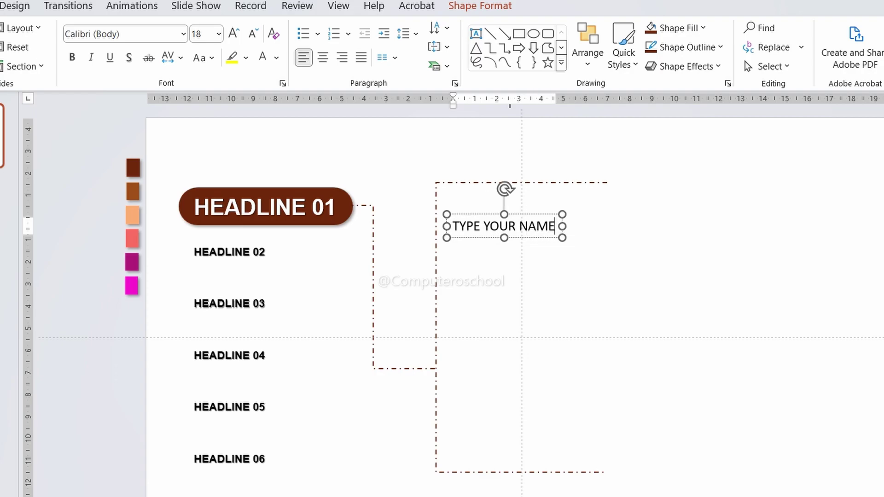
key(ctrl+a)
click(147, 31)
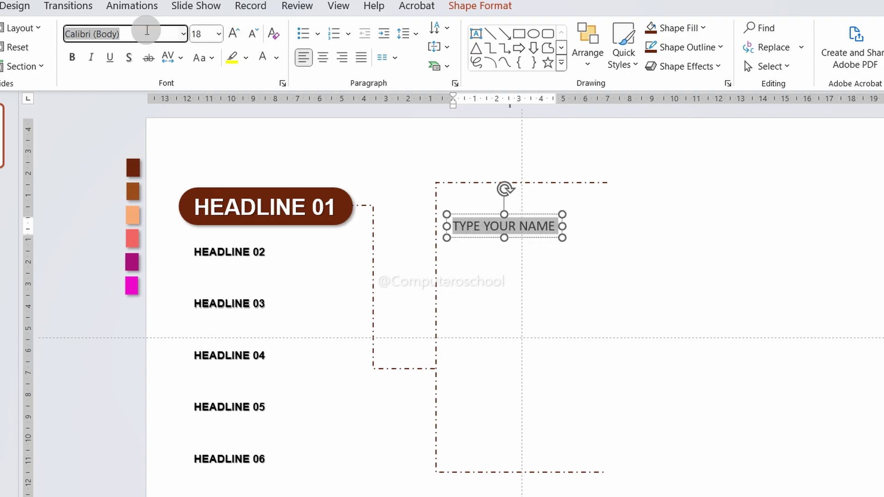
text(mpact)
key(Tab)
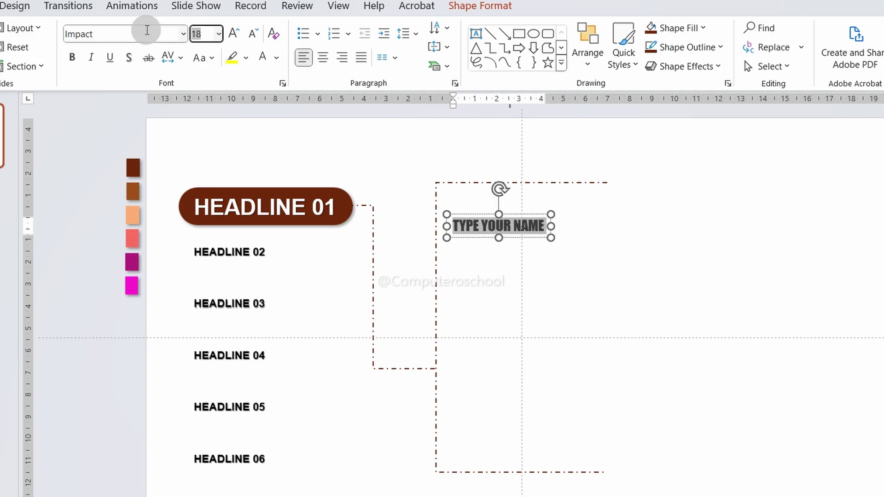
click(220, 37)
click(203, 248)
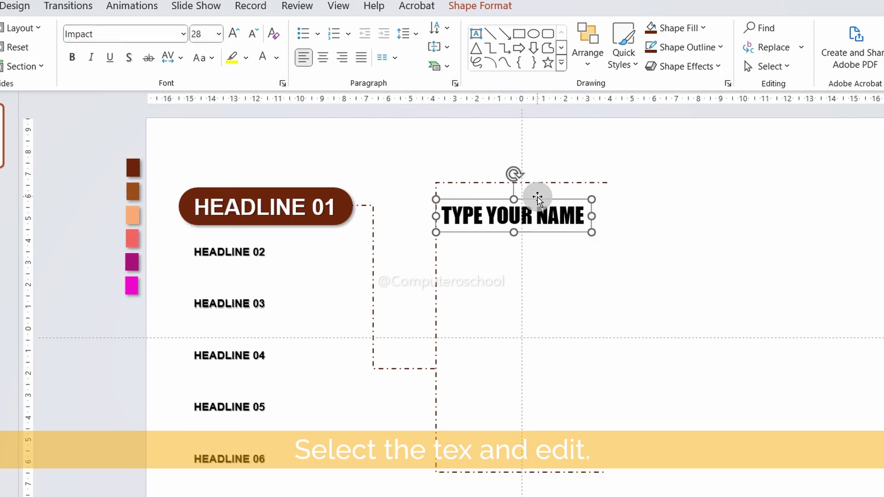
drag(537, 198, 558, 199)
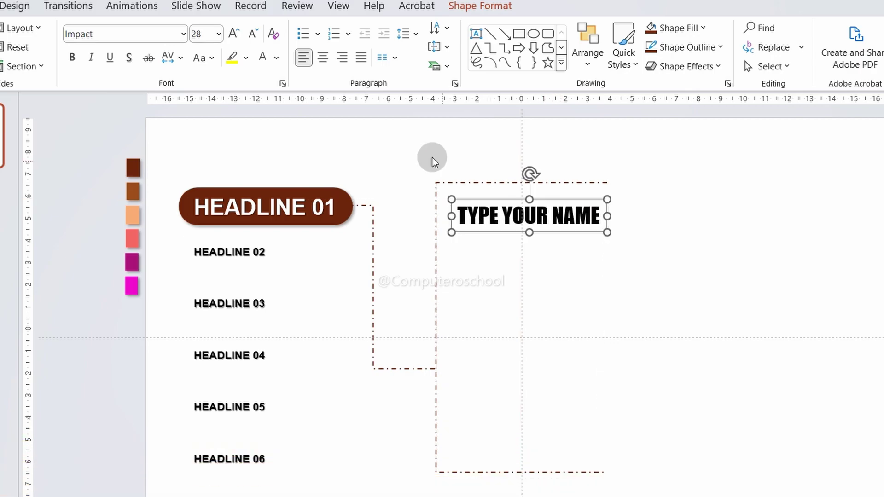
- Shadow the name and colour it dark brown, then paste the tagline and business text beneath
click(126, 59)
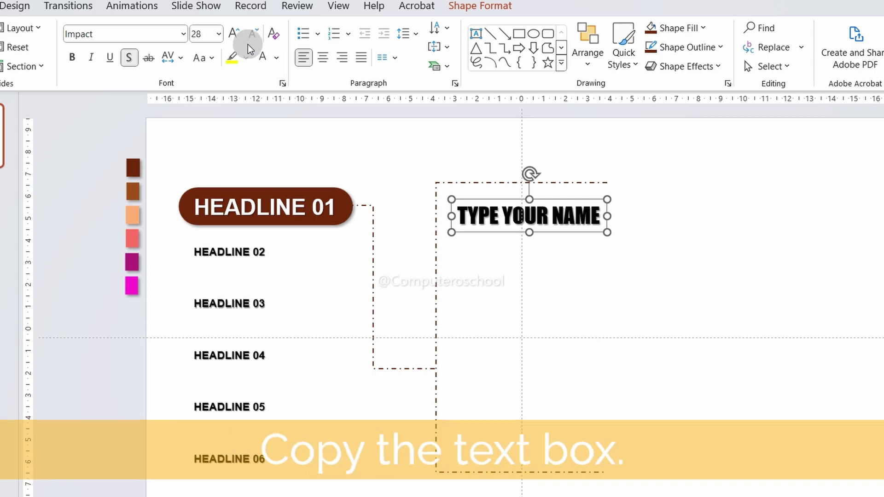
click(460, 6)
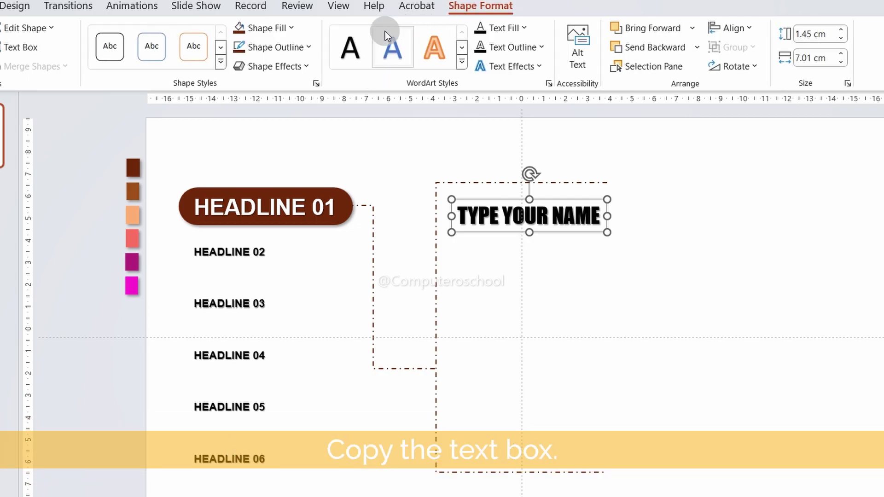
click(523, 27)
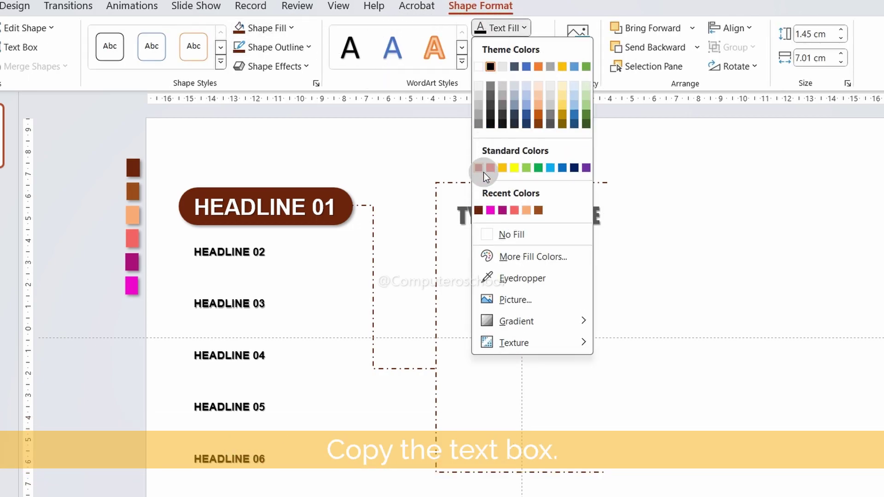
click(484, 207)
key(ctrl+v)
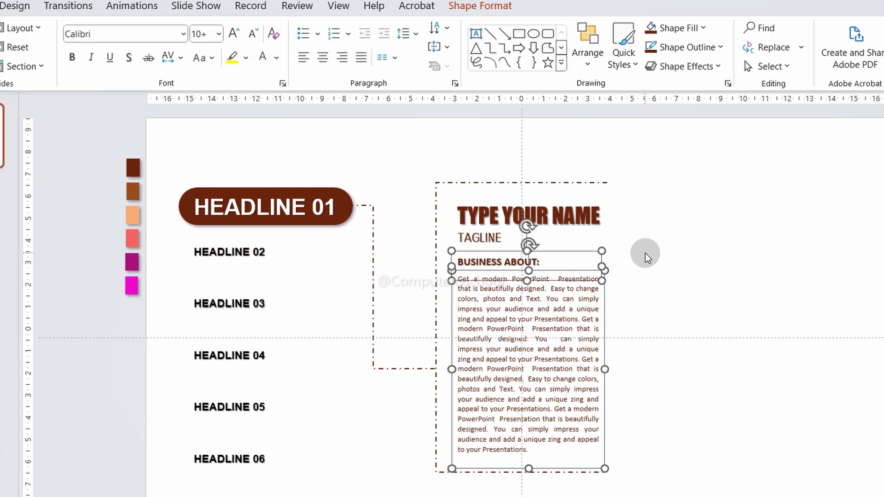
click(645, 255)
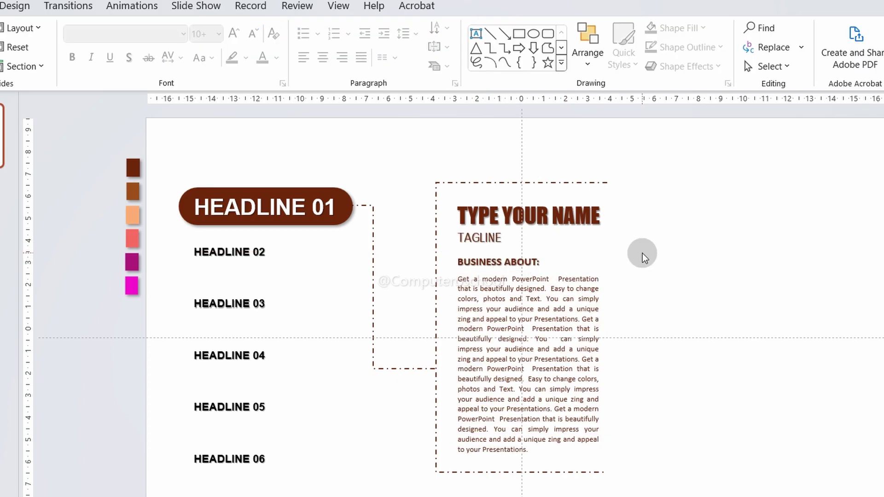
click(549, 34)
- Draw a rounded rectangle right of the text block, about 15 cm tall and 9 cm wide
drag(679, 182, 772, 345)
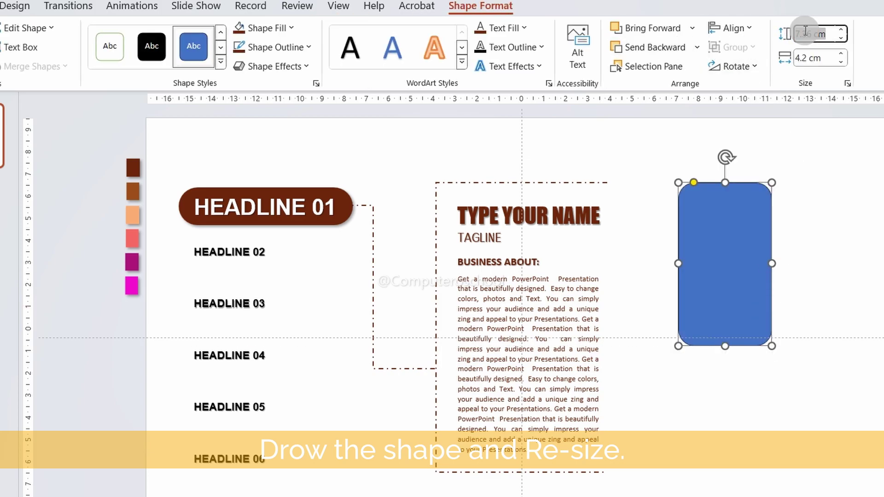
text(15.05)
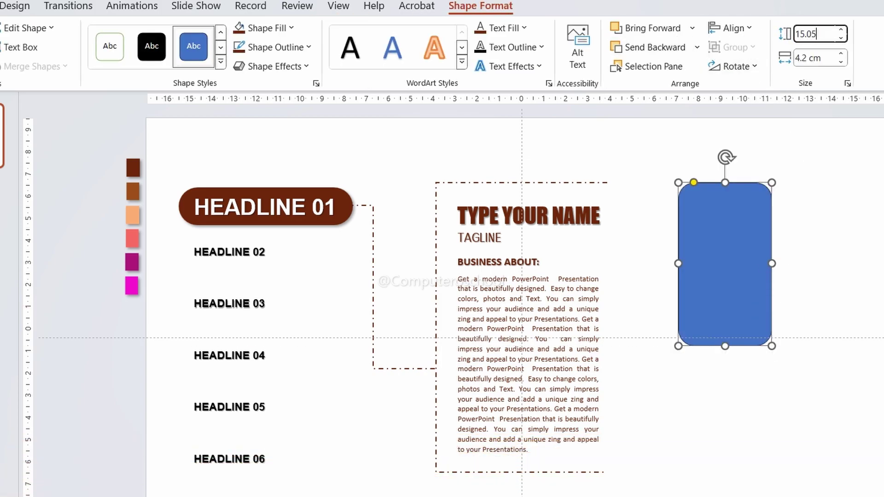
key(Tab)
text(9)
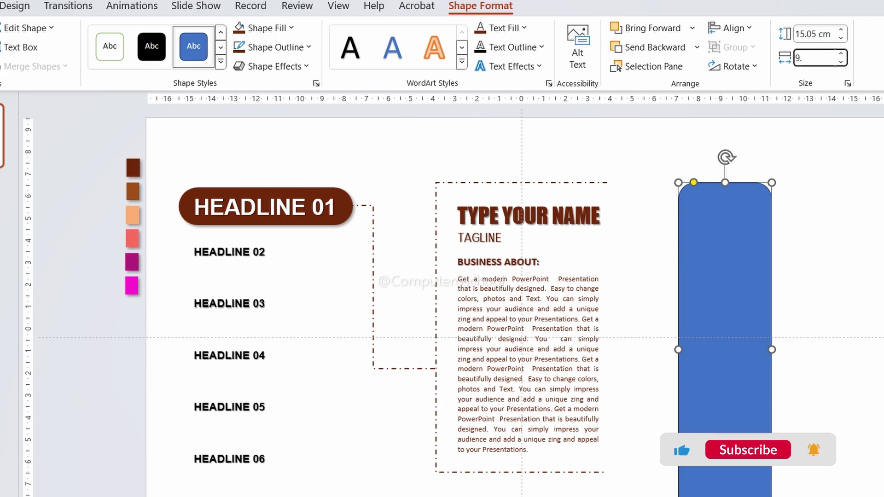
key(Return)
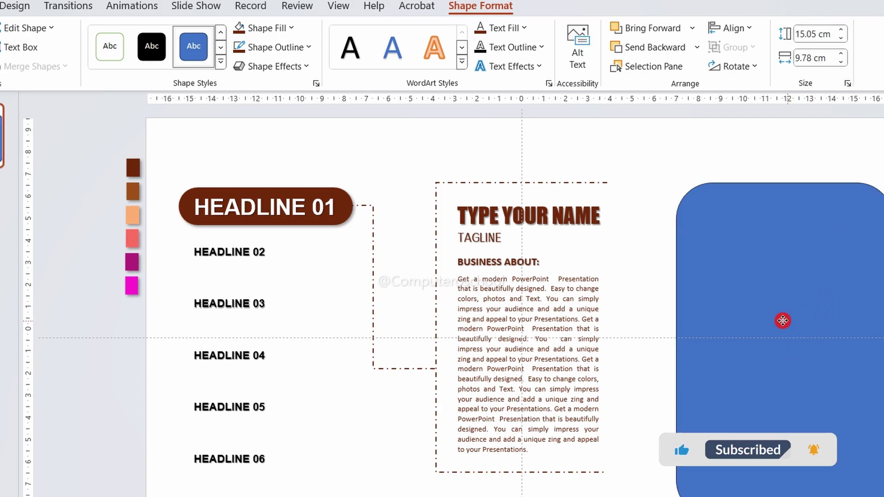
drag(781, 319, 746, 310)
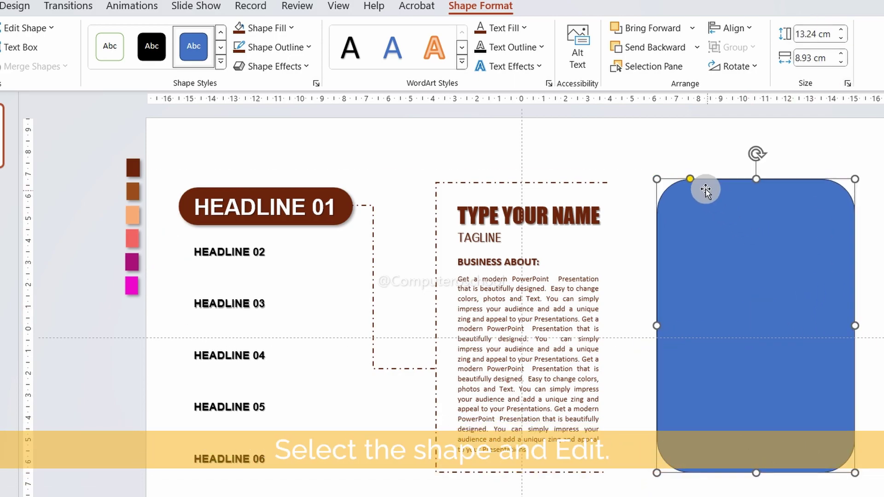
- Give the rounded rectangle a centred outer shadow sampled dark brown from the swatch
right_click(703, 162)
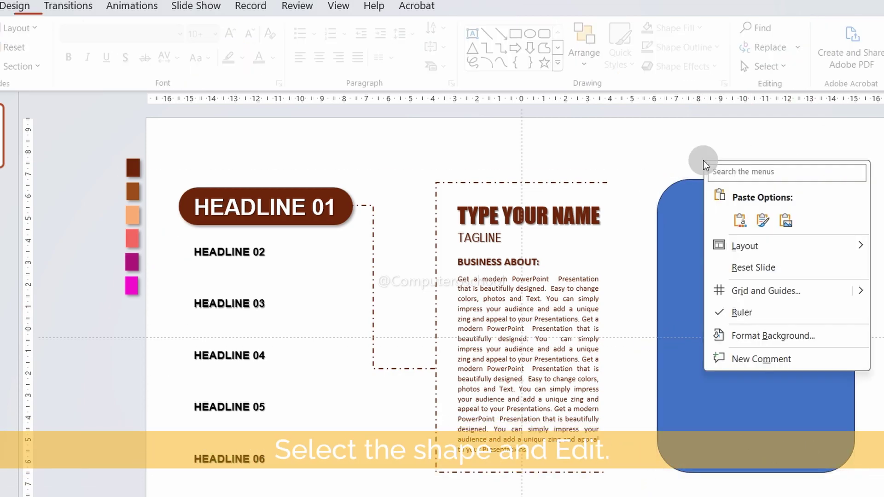
click(746, 336)
click(677, 297)
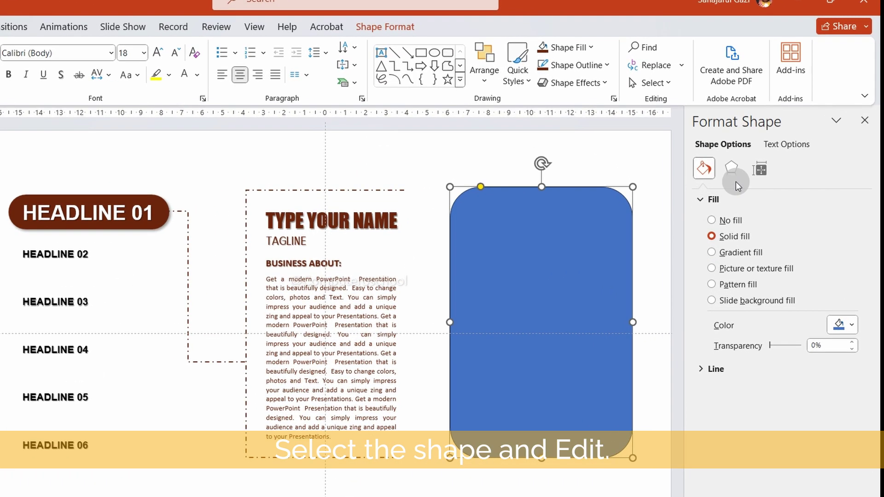
click(759, 156)
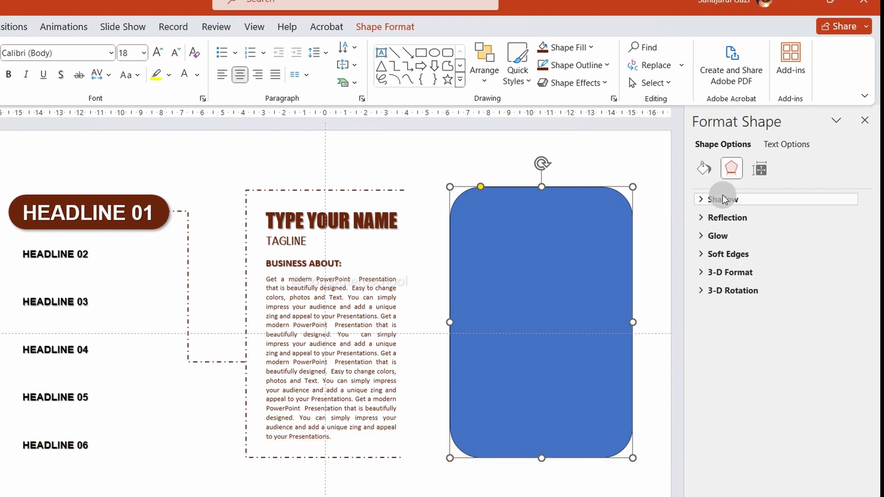
click(753, 181)
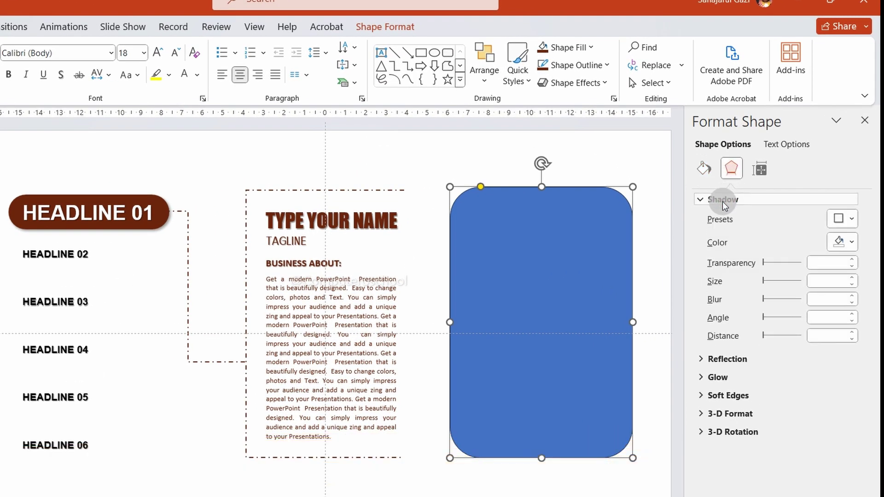
click(853, 220)
click(803, 371)
click(851, 242)
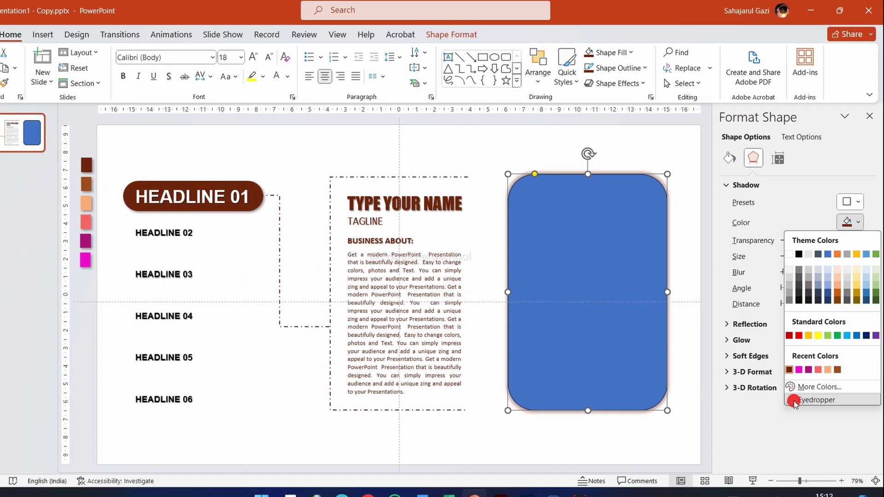
click(781, 446)
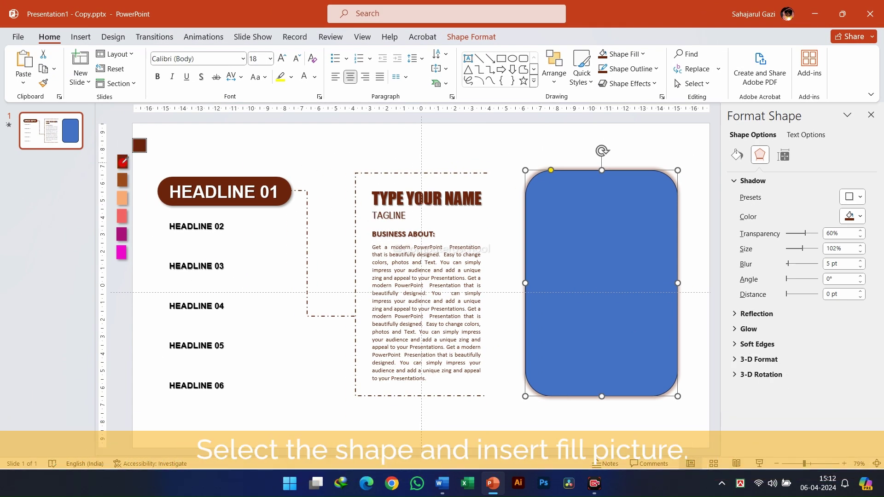
click(123, 160)
- Fill the tall rounded rectangle with the photo 1.jpg from Desktop\Business
click(738, 156)
click(743, 238)
click(755, 291)
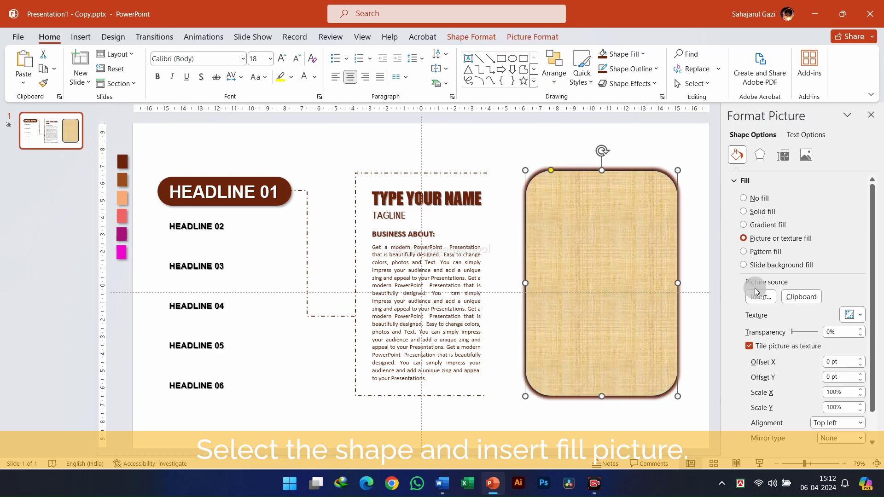
click(387, 208)
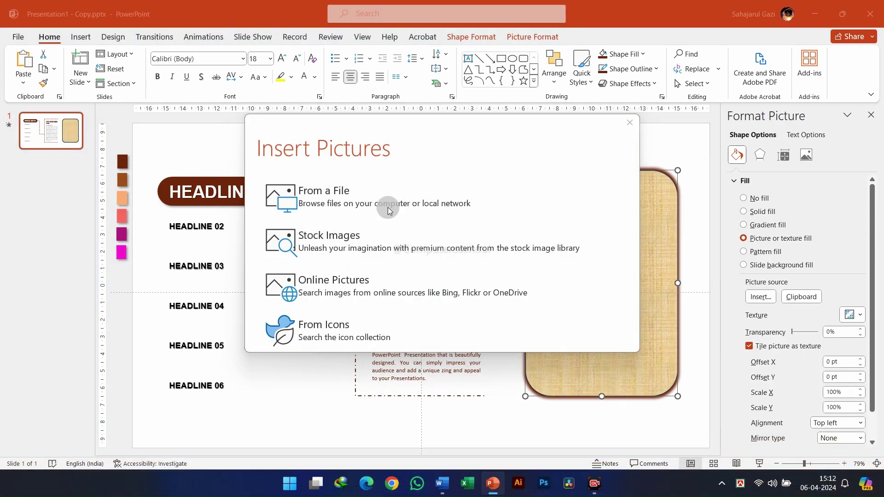
click(53, 133)
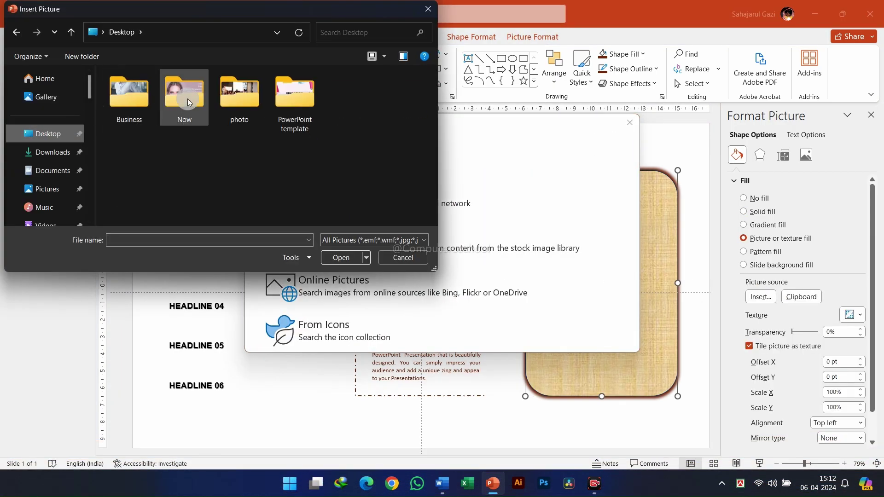
double_click(129, 105)
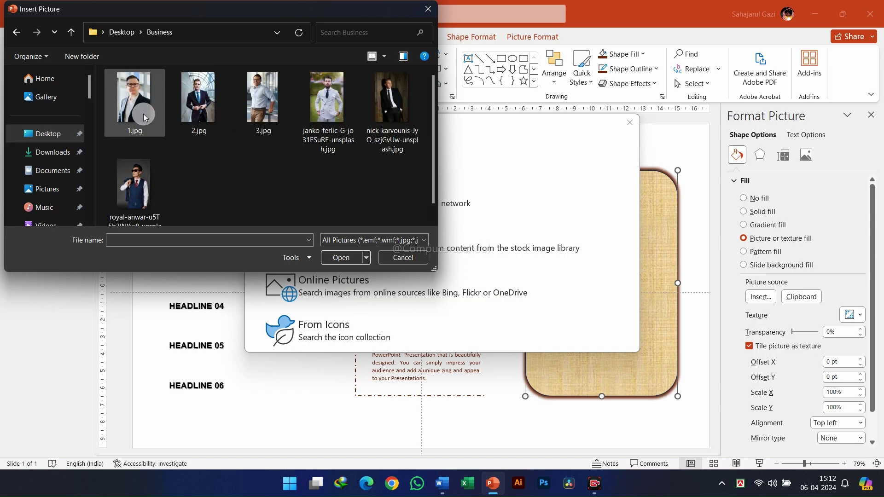
click(145, 117)
click(340, 257)
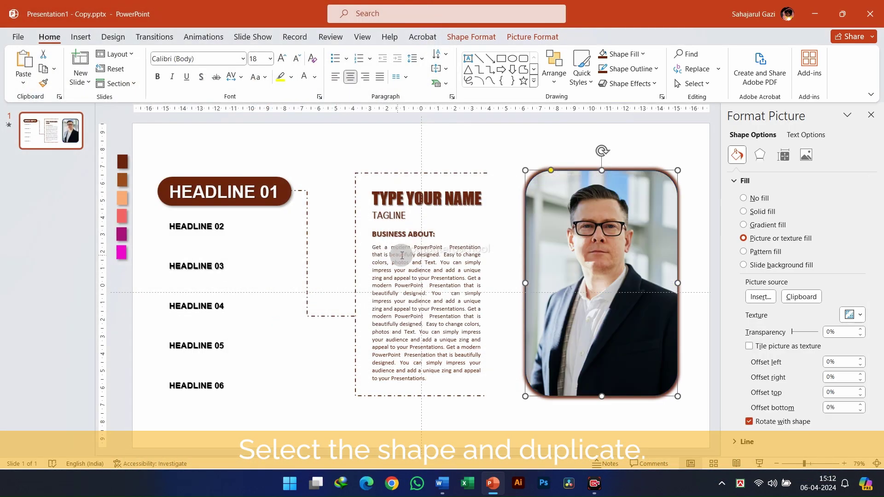
click(760, 155)
- Duplicate the photo frame into a stack of copies below the slide
ctrl+scroll(603, 239, down, 3)
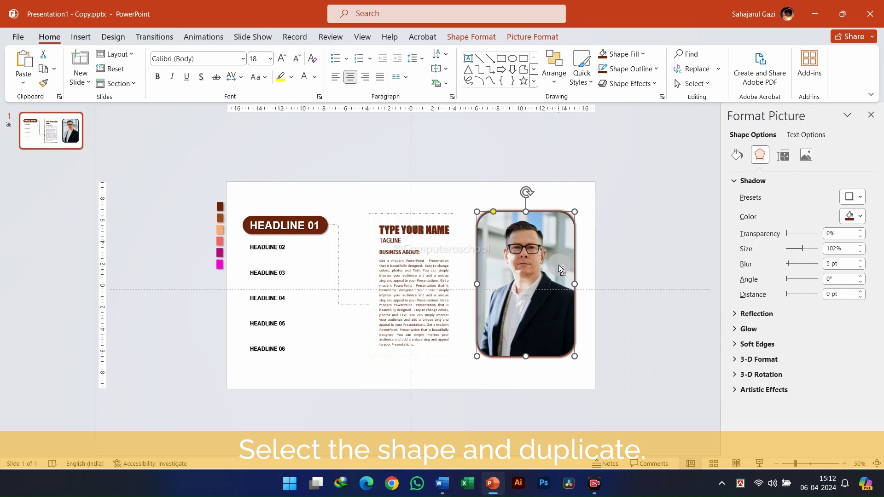
ctrl+scroll(561, 270, down, 2)
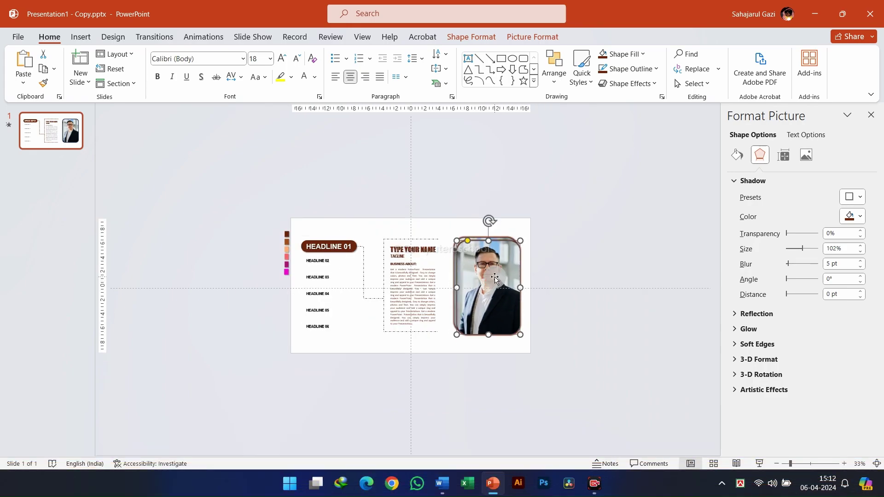
mouse_move(495, 278)
ctrl+mouse_down()
mouse_move(485, 399)
mouse_move(484, 285)
ctrl+mouse_up()
scroll(484, 286, up, 2)
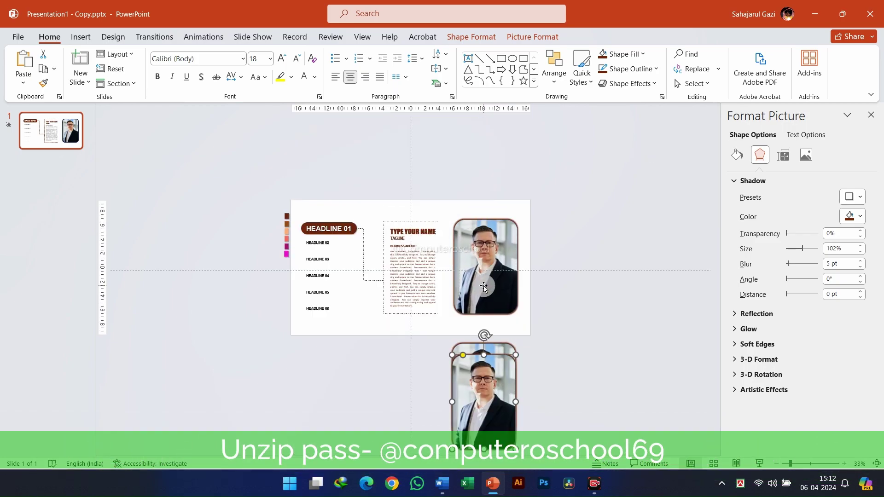
key(ctrl+d)
key(ctrl+d)
key(ctrl+d)
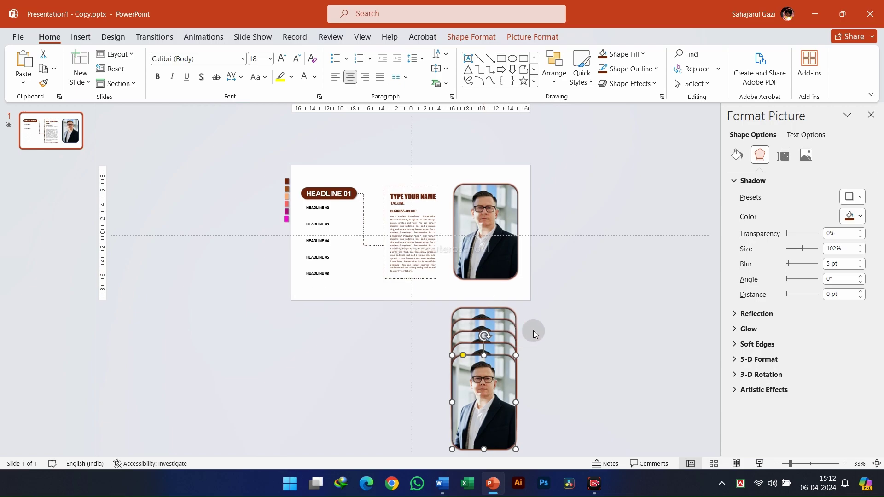
- Give the bottom frame copy a new shadow colour
click(533, 331)
click(487, 381)
ctrl+scroll(486, 382, up, 2)
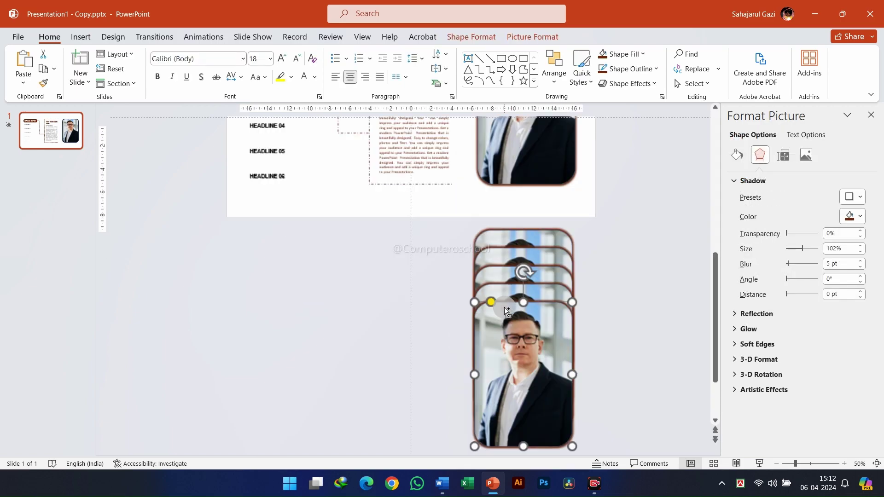
scroll(504, 307, up, 3)
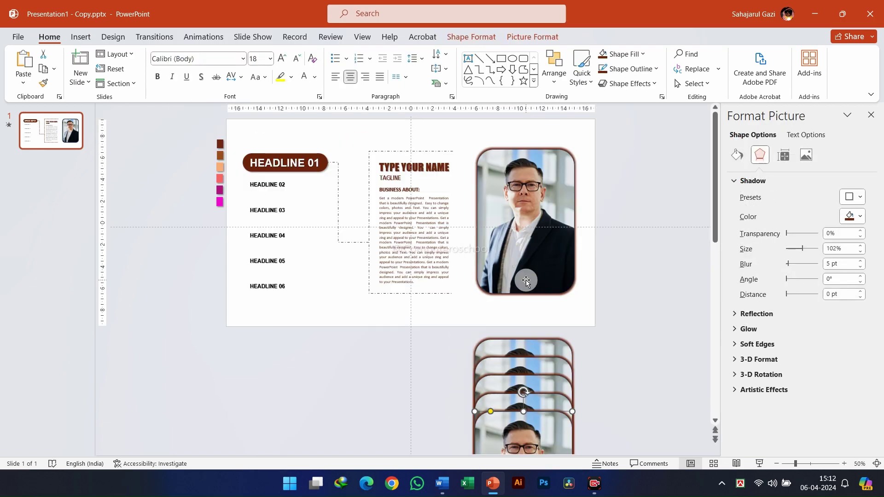
click(859, 219)
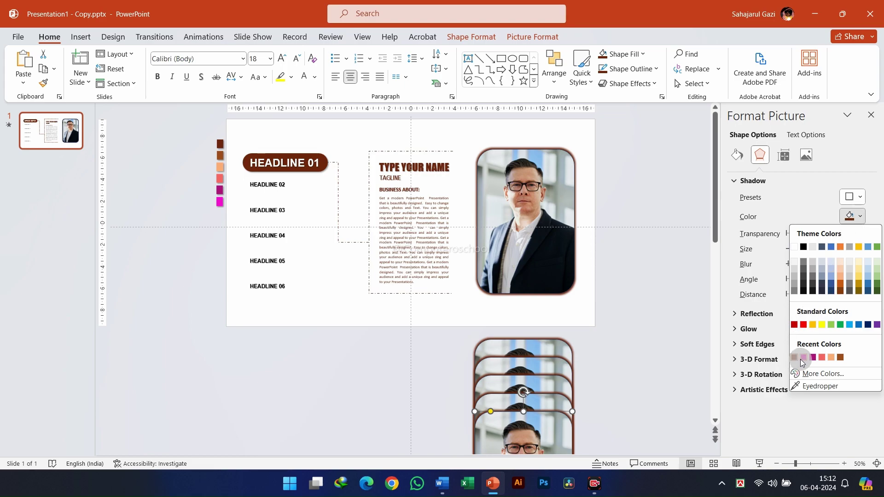
click(803, 386)
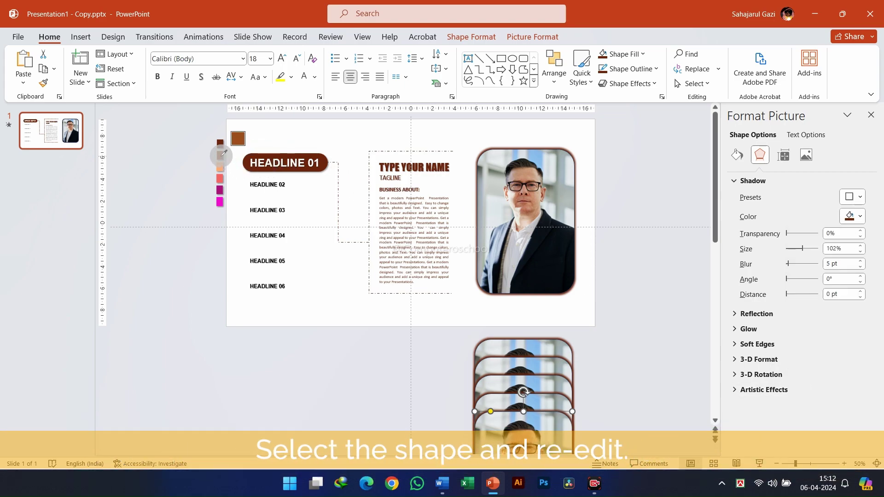
- Fill two frames with the business photos 2.jpg and 3.jpg
click(740, 155)
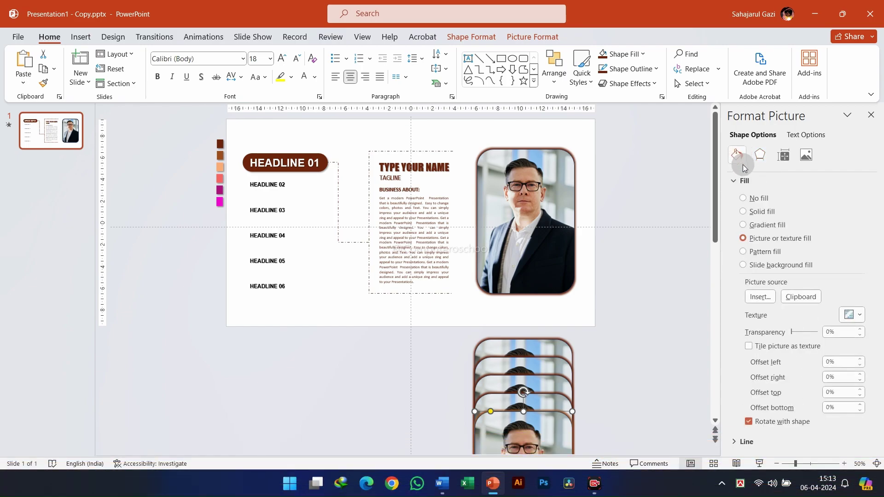
click(767, 298)
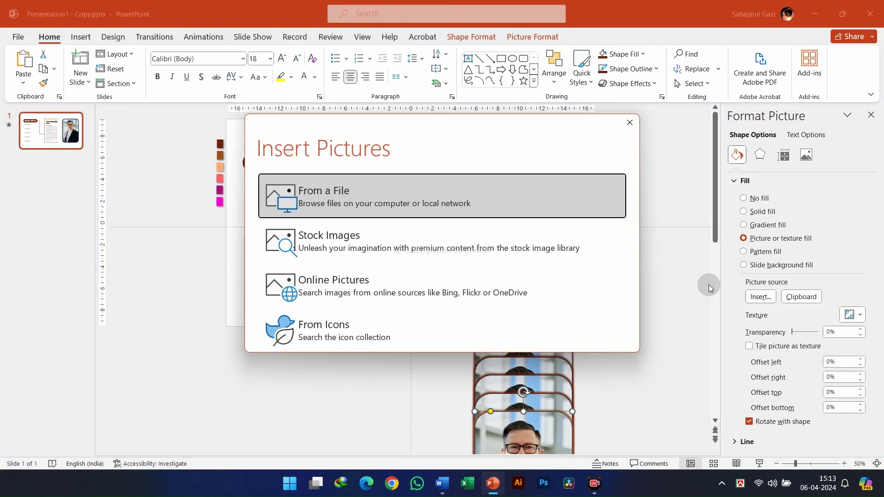
click(386, 191)
click(187, 99)
click(187, 98)
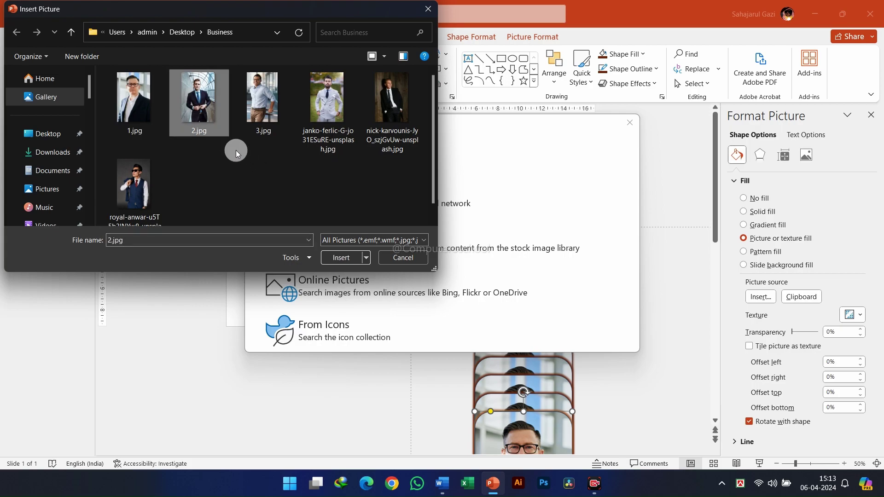
click(339, 258)
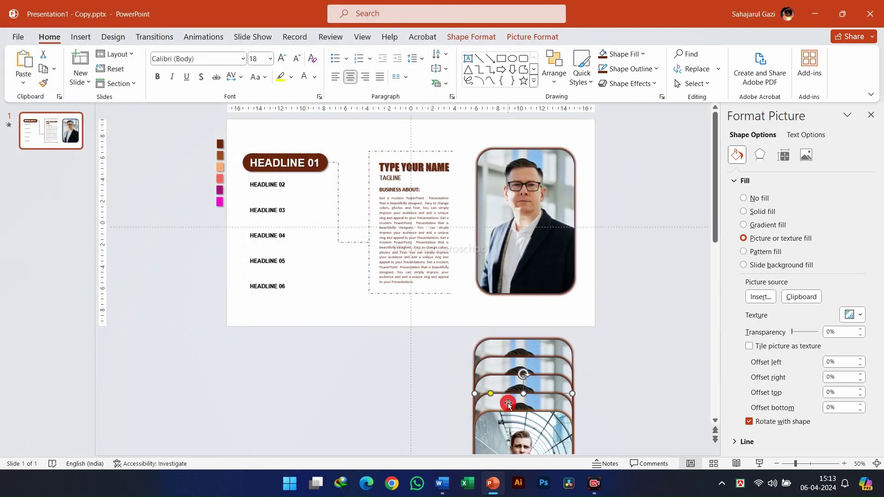
click(761, 296)
click(318, 193)
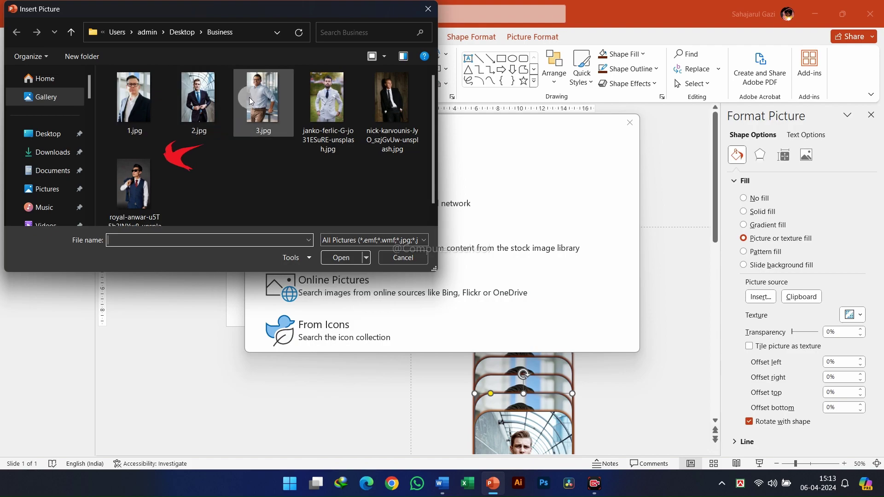
click(250, 101)
click(332, 257)
- Change that frame's shadow colour to pink, then to red
click(761, 155)
click(853, 216)
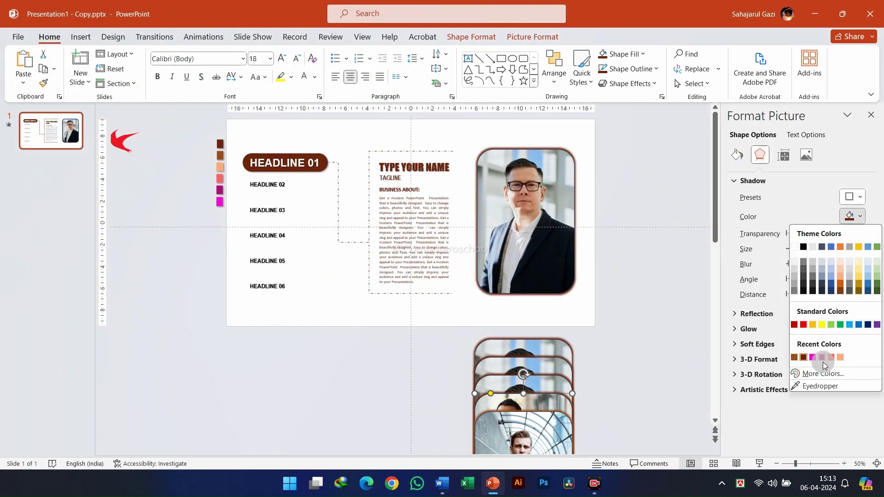
click(824, 358)
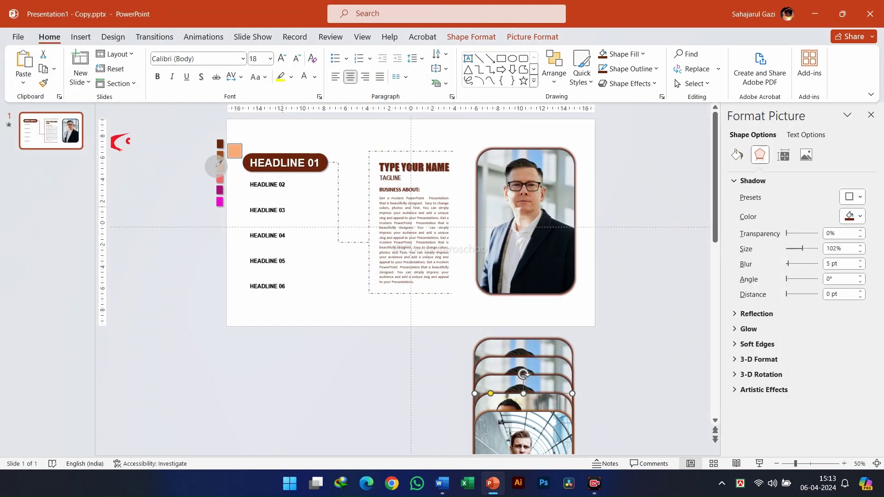
click(861, 220)
click(806, 321)
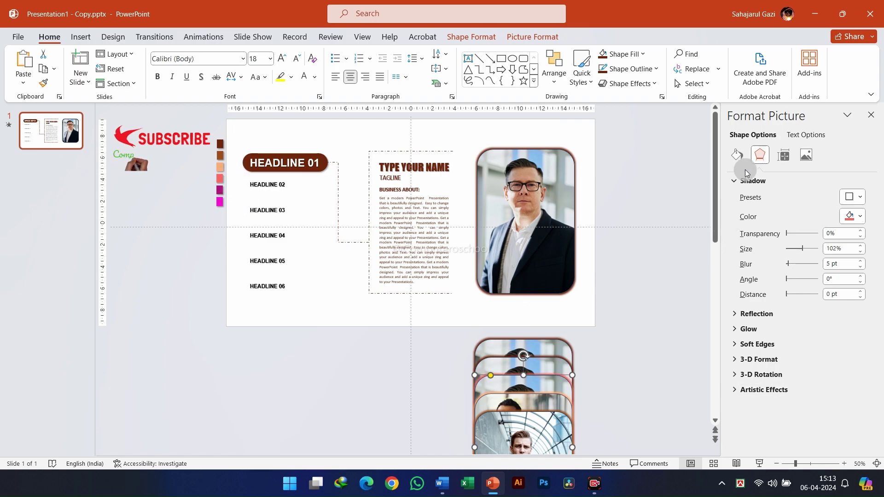
- Fill two more frames with the janko-ferlic photo and the fifth business photo
click(738, 155)
click(761, 296)
click(375, 205)
click(315, 109)
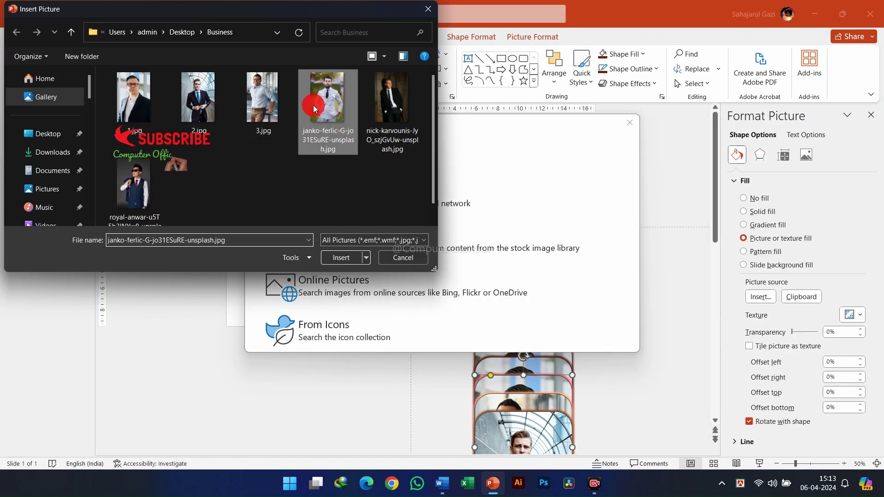
double_click(315, 109)
click(761, 297)
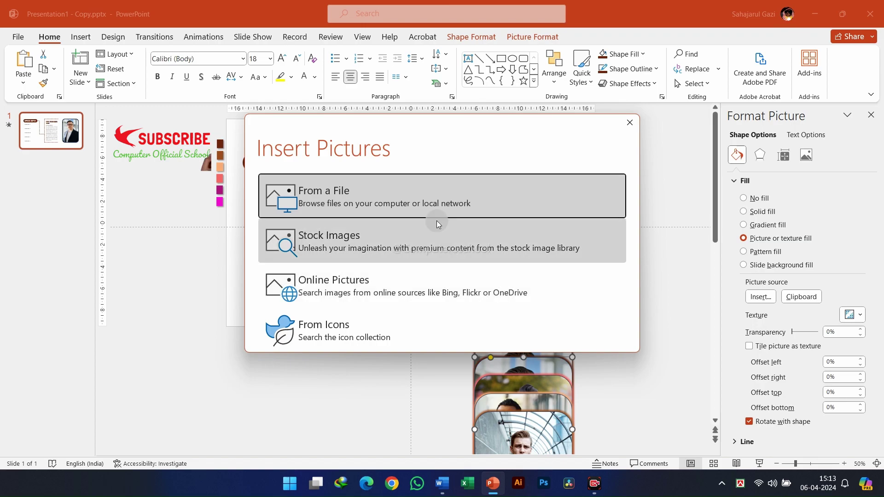
click(438, 212)
click(387, 138)
click(340, 259)
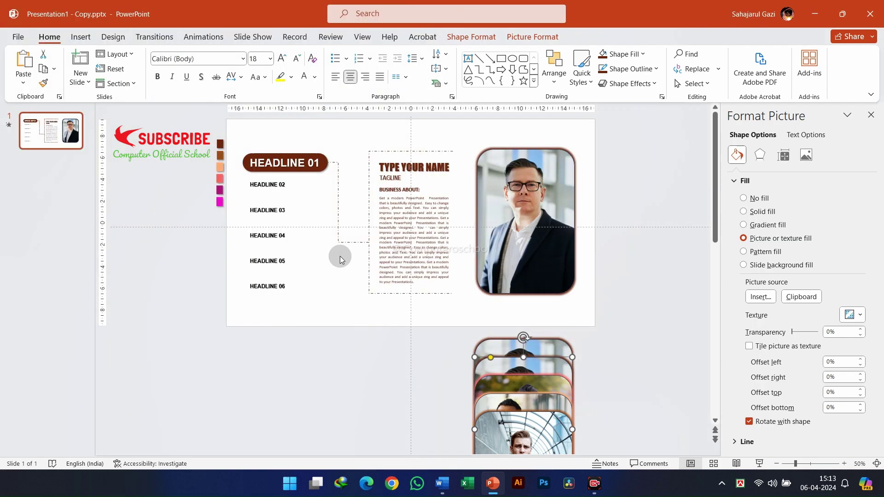
- Fill the top frame of the stack with another business photo
click(548, 355)
click(760, 297)
click(377, 203)
click(339, 257)
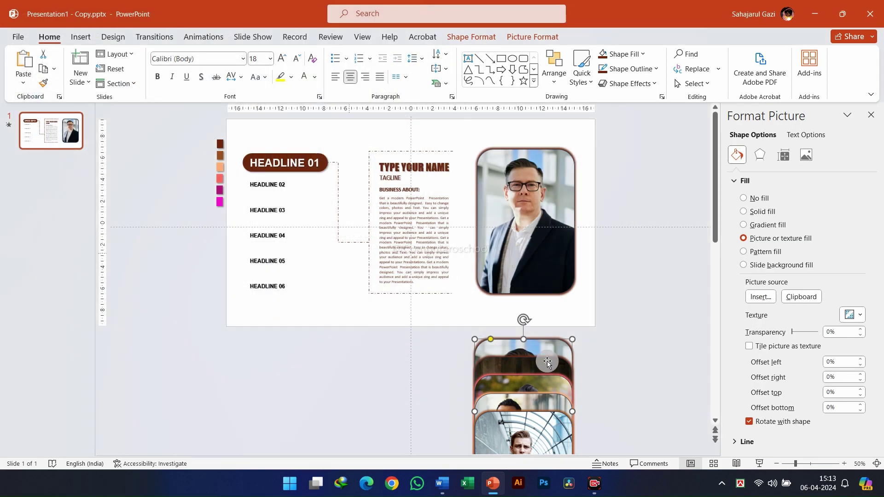
- Give the top frame a magenta shadow sampled from the slide with the Eyedropper
click(760, 155)
click(854, 216)
click(824, 386)
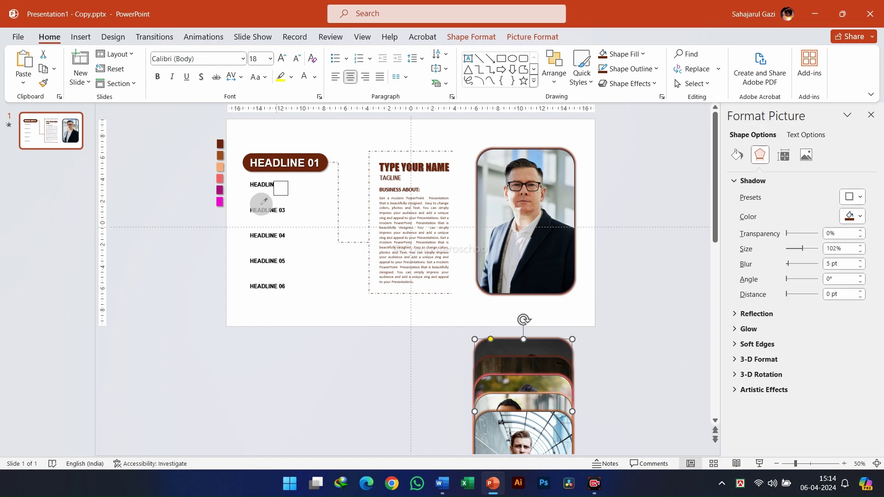
click(220, 201)
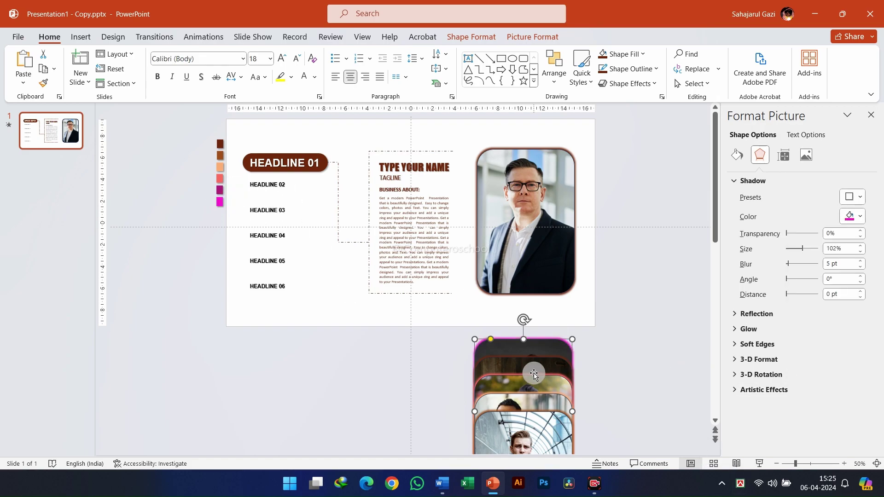
click(855, 216)
click(824, 386)
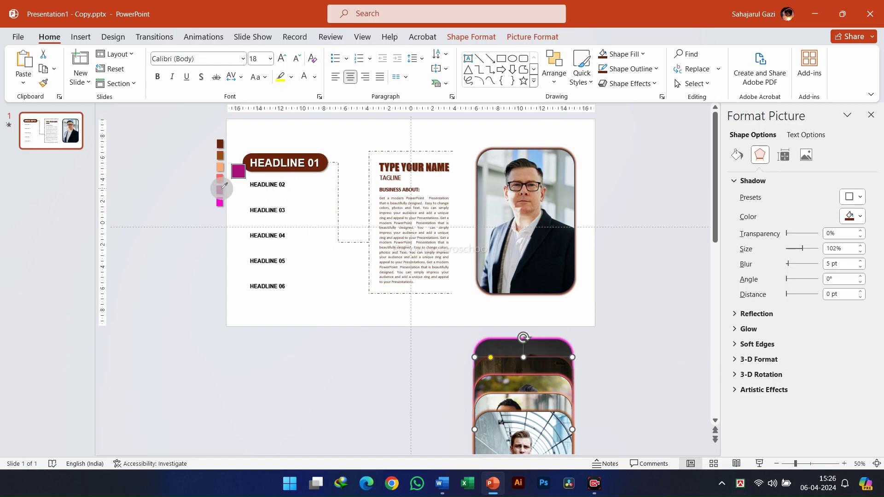
- Group the TYPE YOUR NAME title, tagline, business heading and body text into one object
click(584, 340)
ctrl+scroll(479, 263, up, 1)
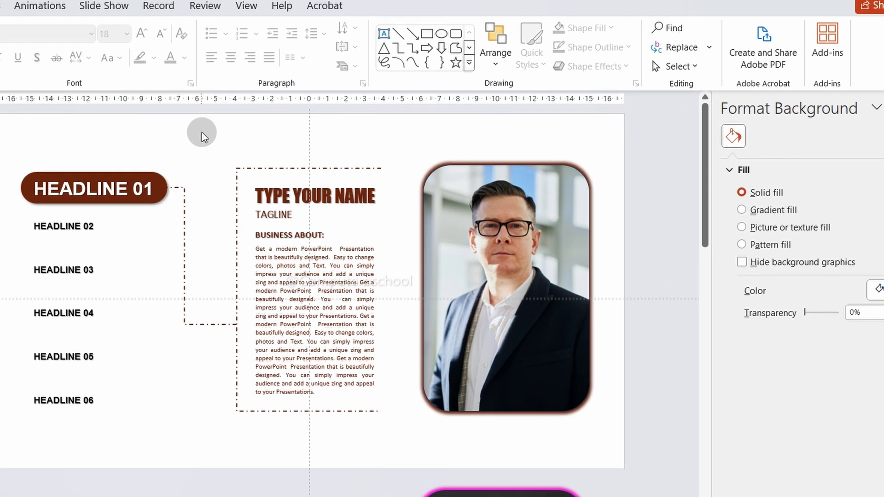
drag(321, 125, 478, 352)
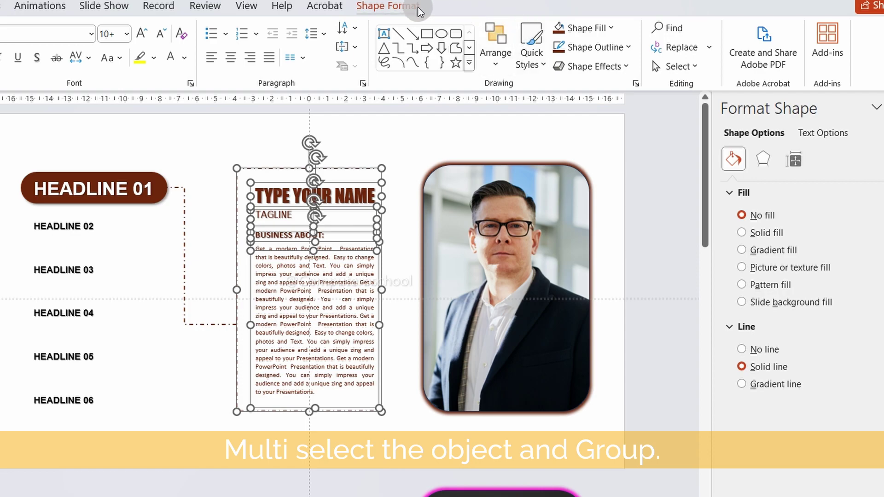
click(420, 8)
click(641, 46)
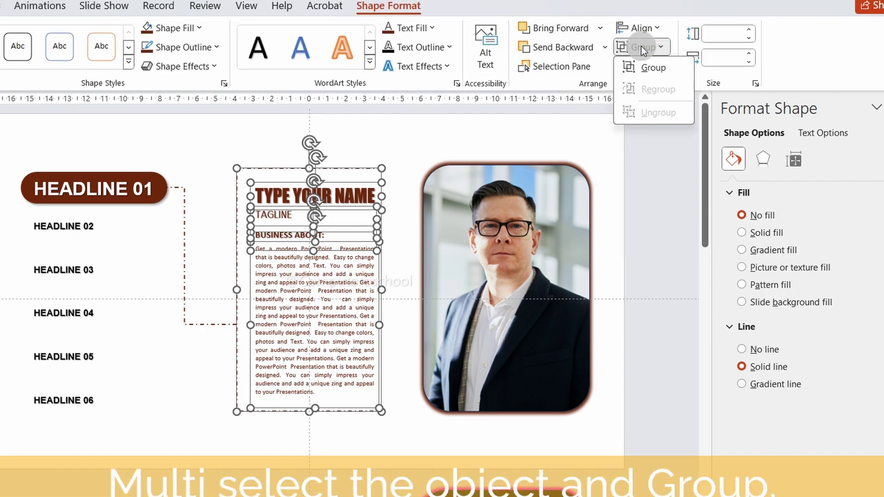
click(643, 67)
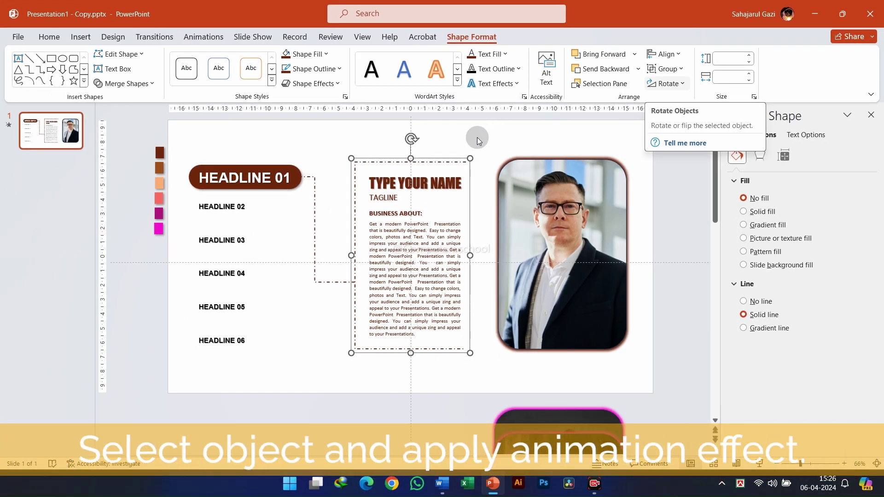
- Add a Wipe-from-left entrance to the dashed connector and a Wipe entrance to the text group
click(314, 192)
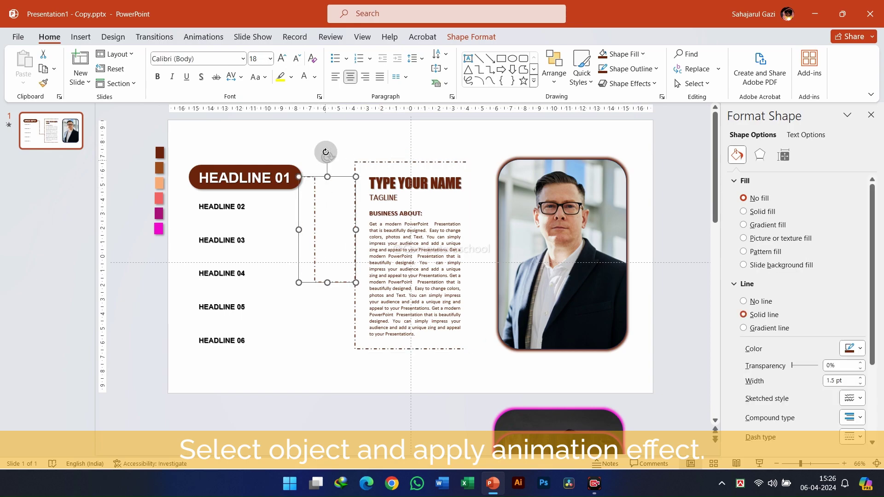
click(215, 37)
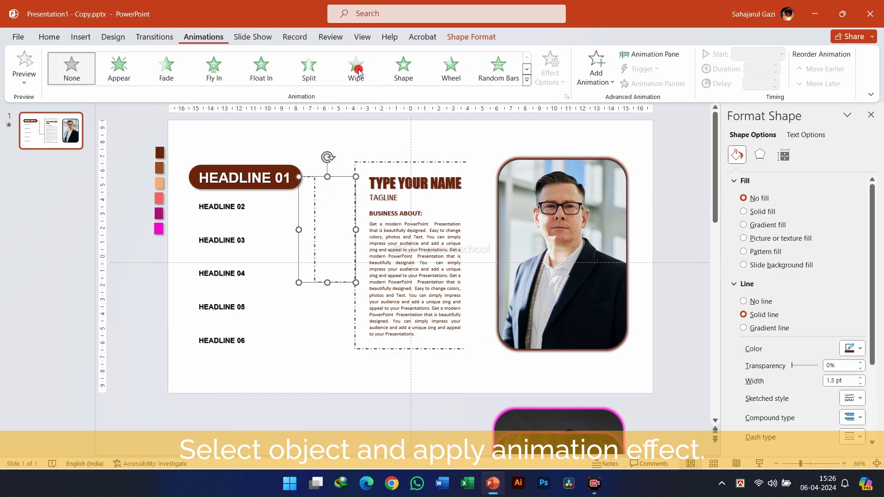
click(358, 70)
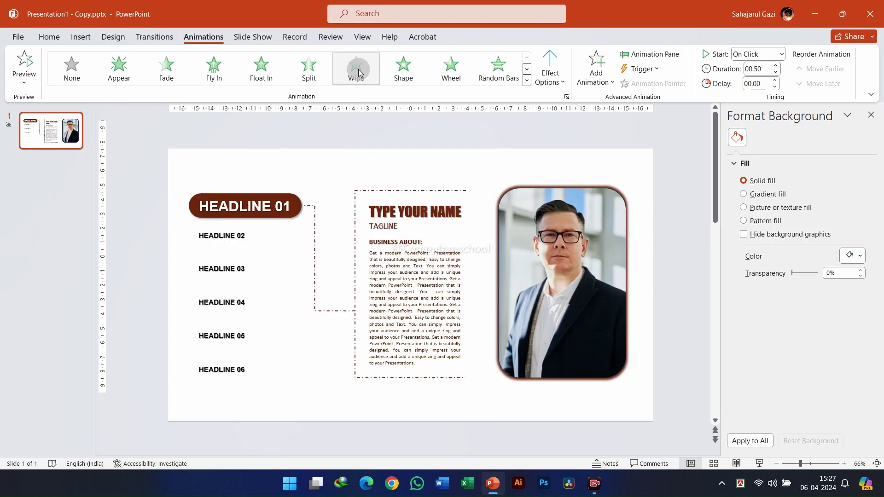
click(551, 69)
click(556, 152)
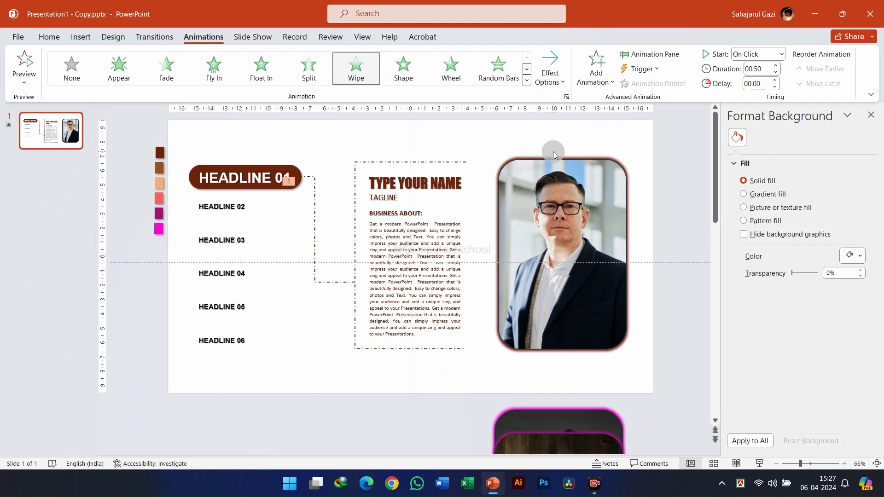
click(355, 171)
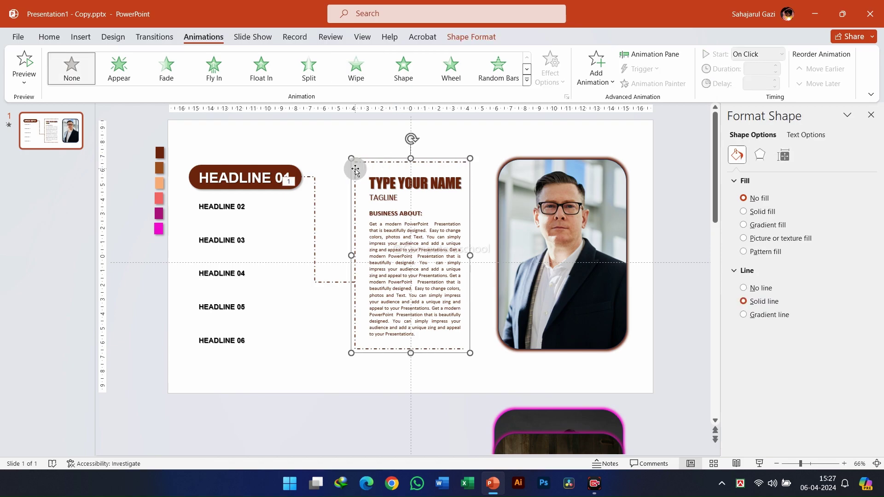
click(356, 76)
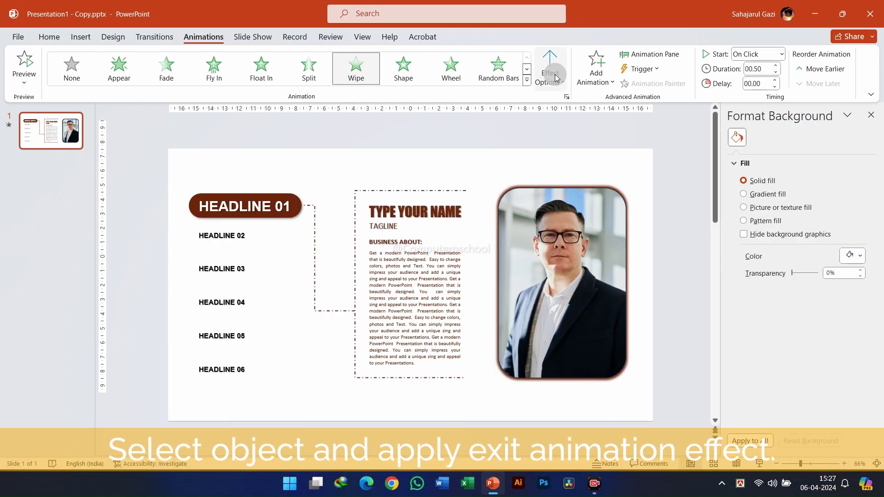
- Make the text block wipe in from the left and add a Wipe exit to the connector
click(555, 76)
click(555, 153)
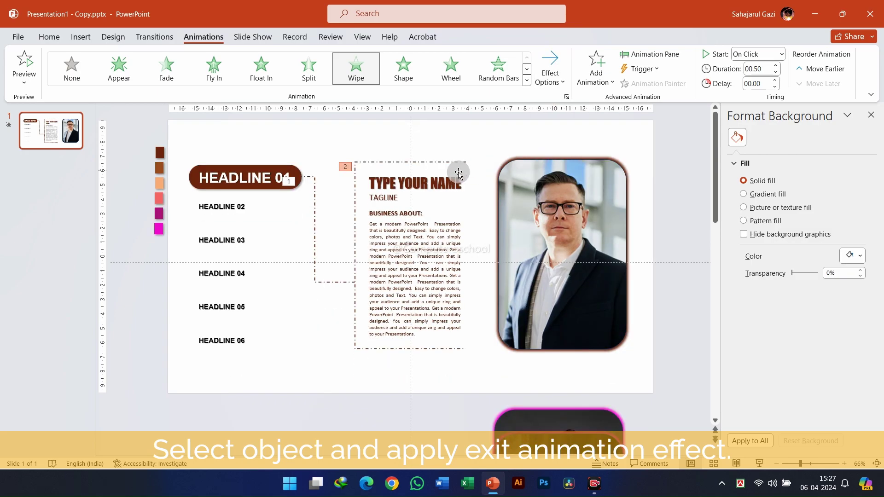
click(315, 205)
click(596, 69)
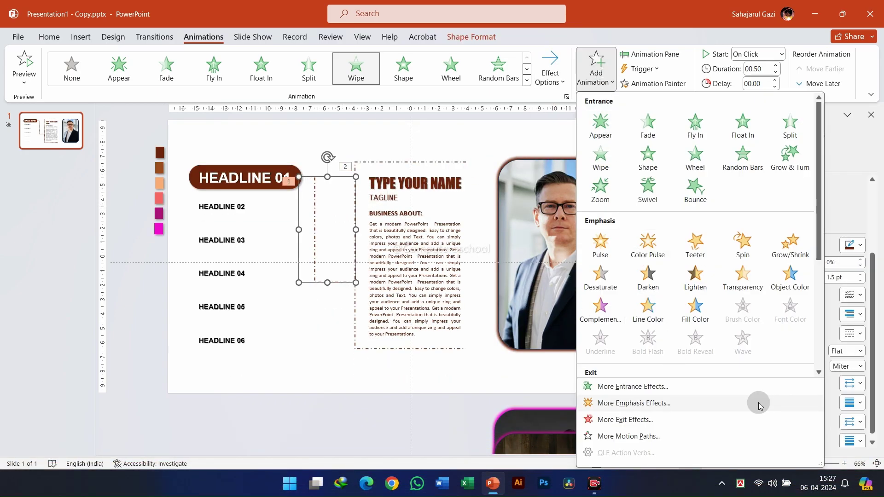
click(737, 419)
click(454, 227)
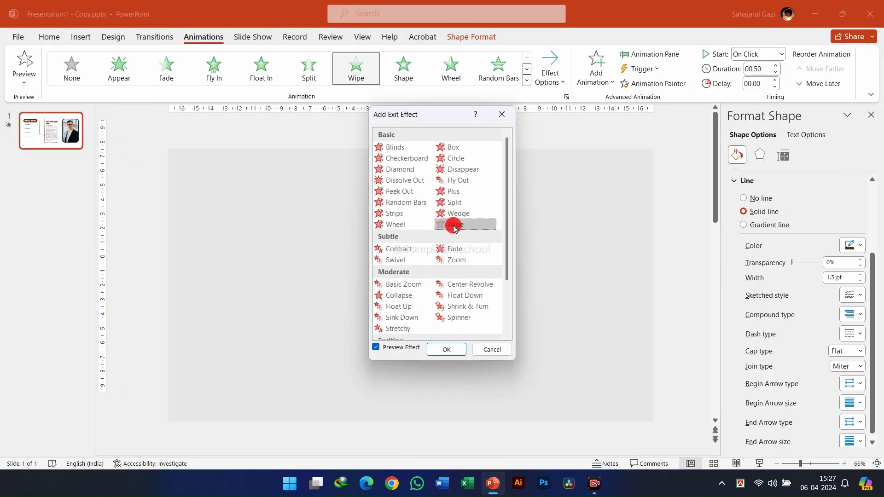
click(447, 350)
- Select the name and bio text box together with the dashed connector
click(448, 350)
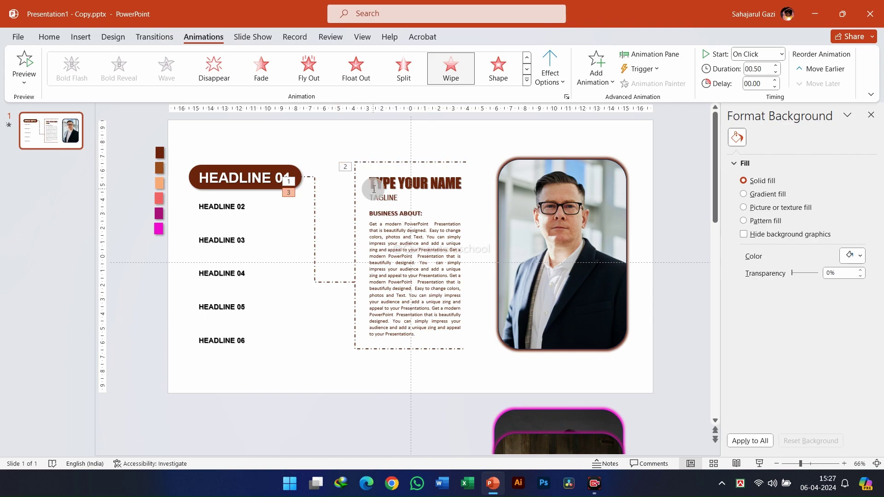
click(354, 188)
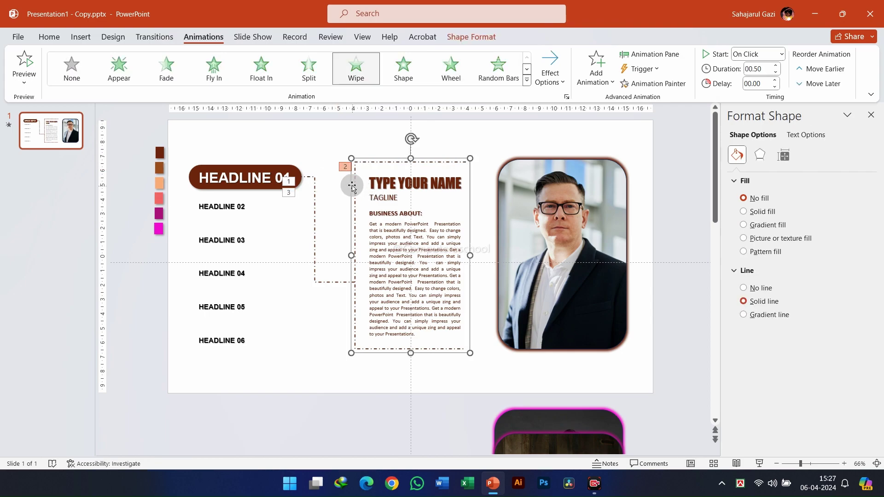
shift+click(316, 194)
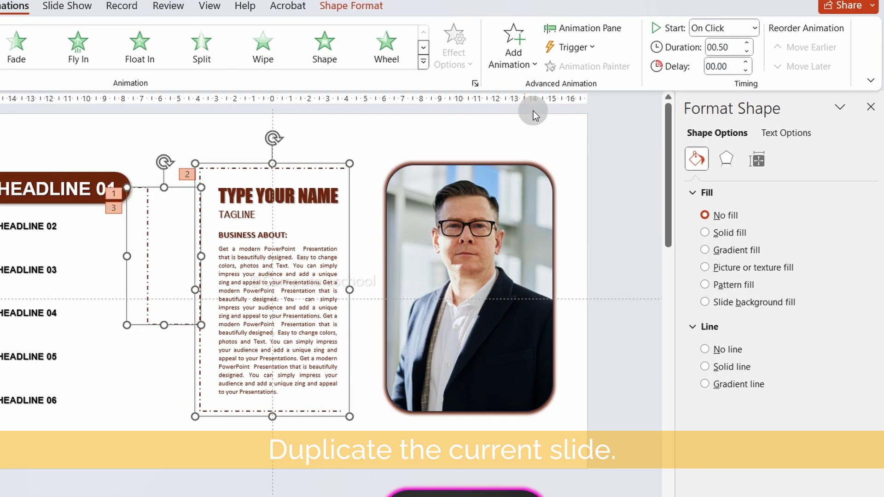
click(755, 28)
- Set the selected animations to start After Previous and duplicate the slide
click(722, 80)
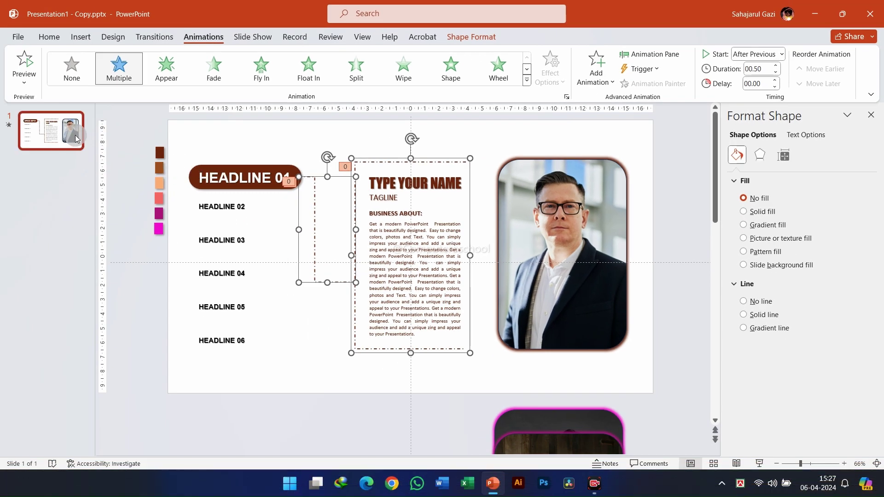
right_click(75, 138)
click(131, 280)
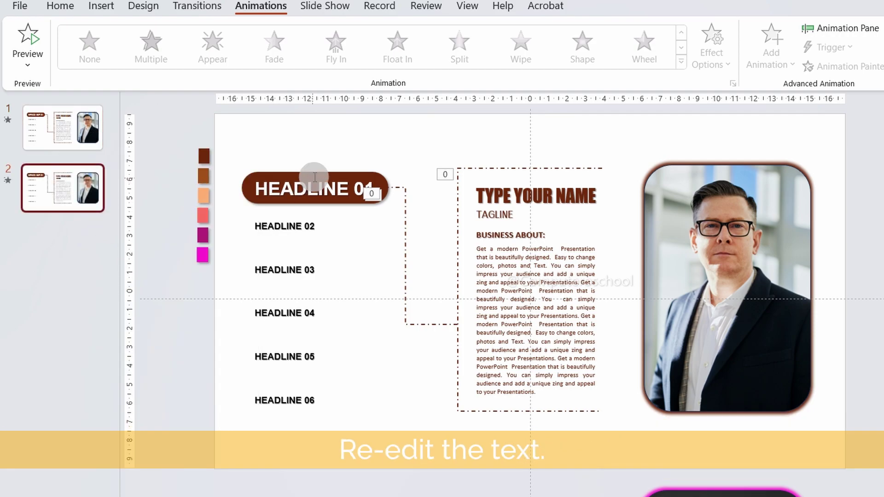
- On the copy, make HEADLINE 01 plain 14 pt dark text
click(315, 175)
click(327, 189)
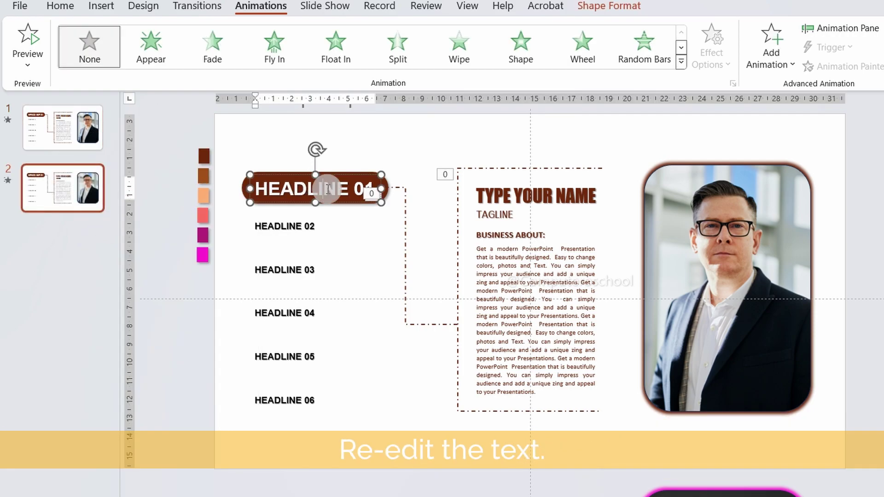
triple_click(327, 190)
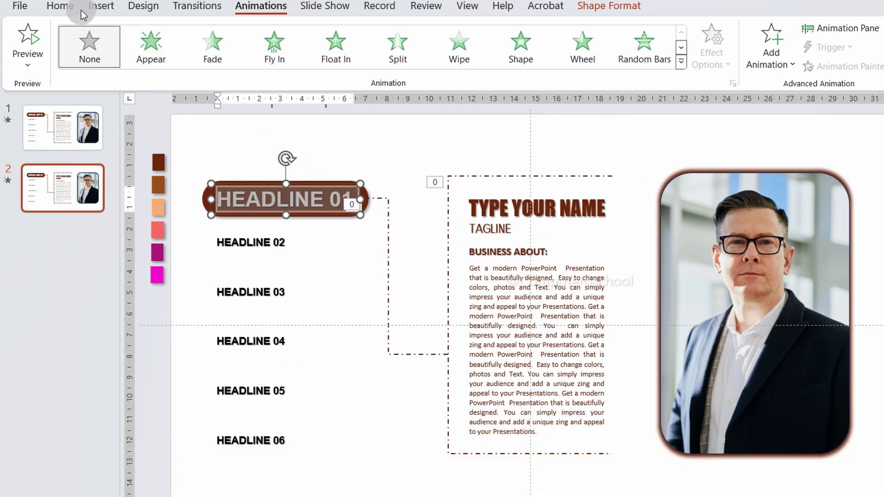
click(78, 8)
click(347, 34)
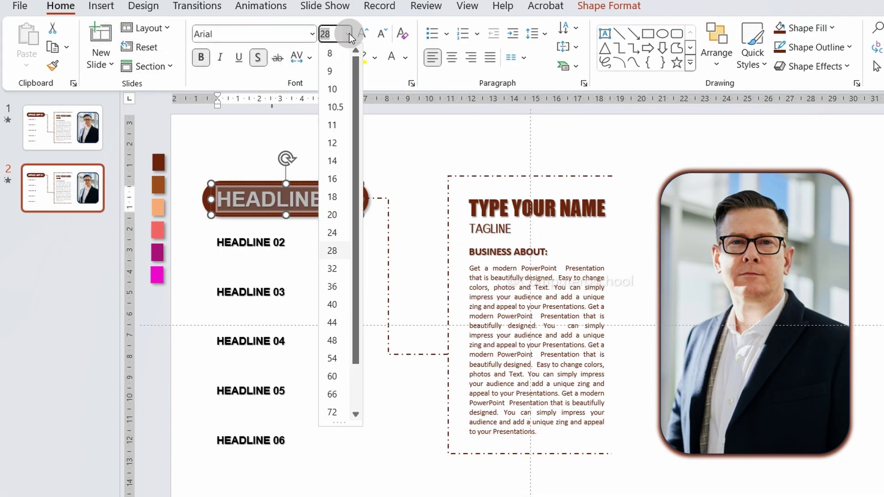
click(326, 158)
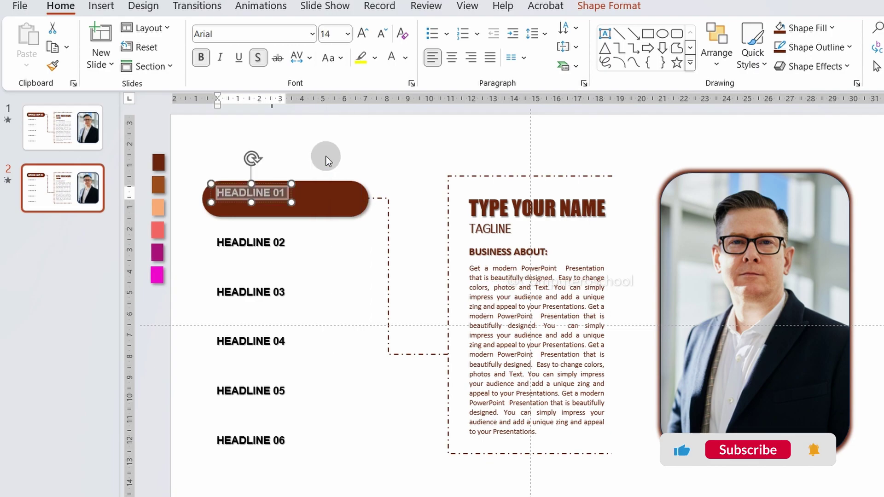
click(406, 58)
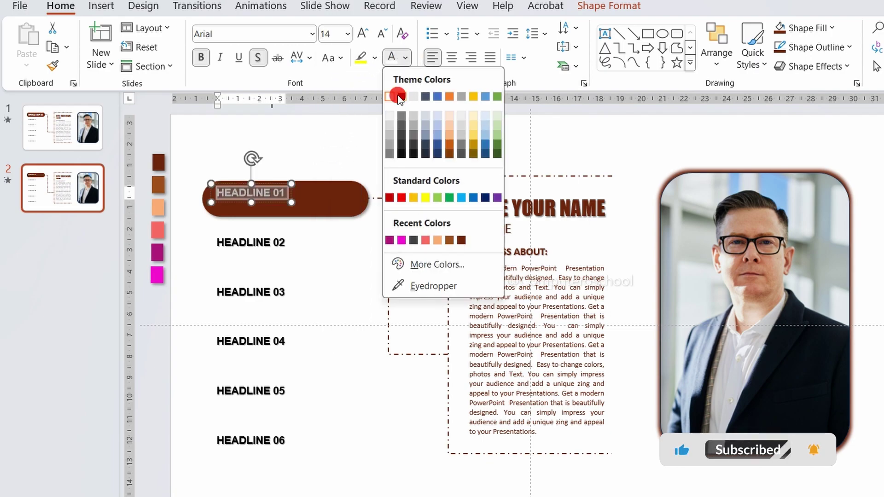
click(398, 94)
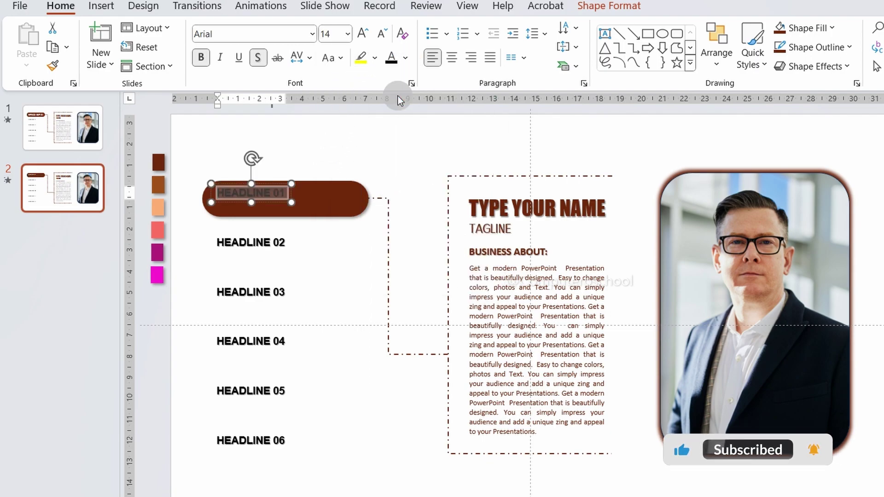
- Move the brown pill behind HEADLINE 02 and make that text 28 pt white
click(335, 191)
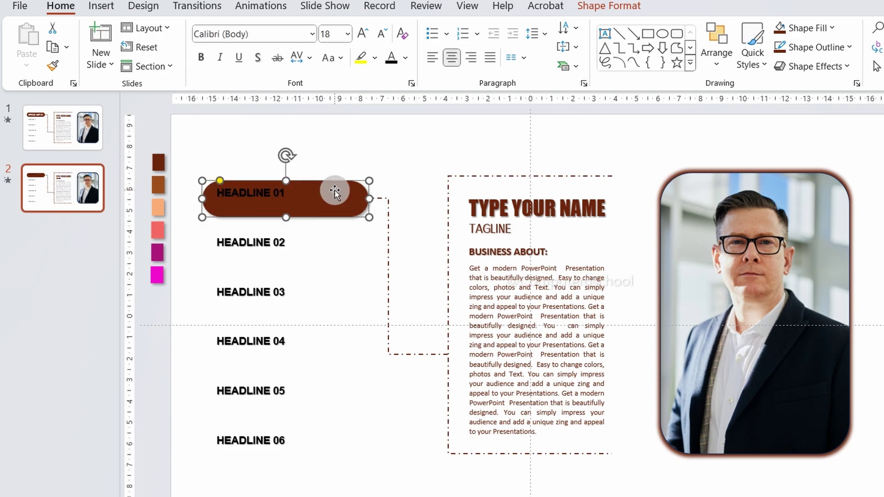
drag(335, 192, 332, 239)
click(288, 239)
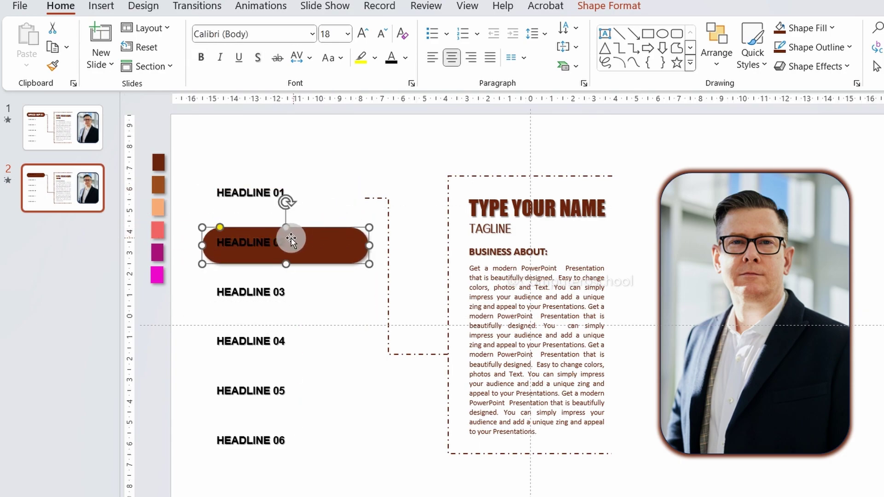
triple_click(282, 239)
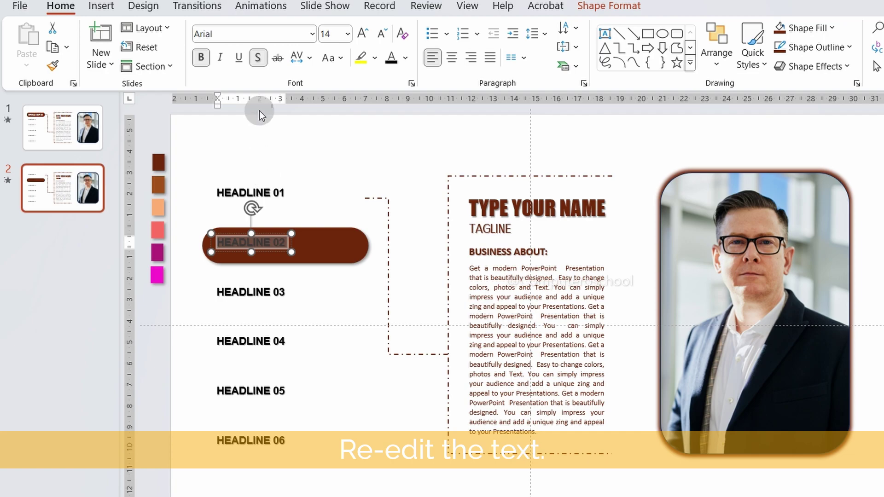
click(348, 34)
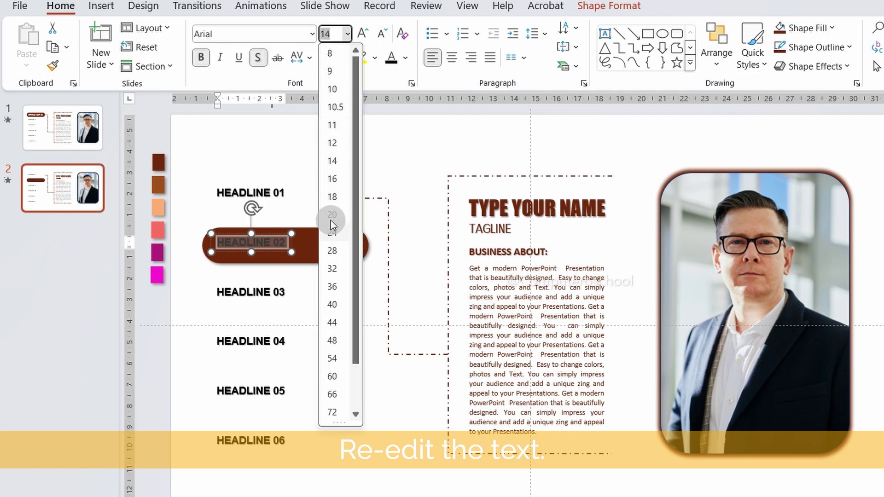
click(334, 252)
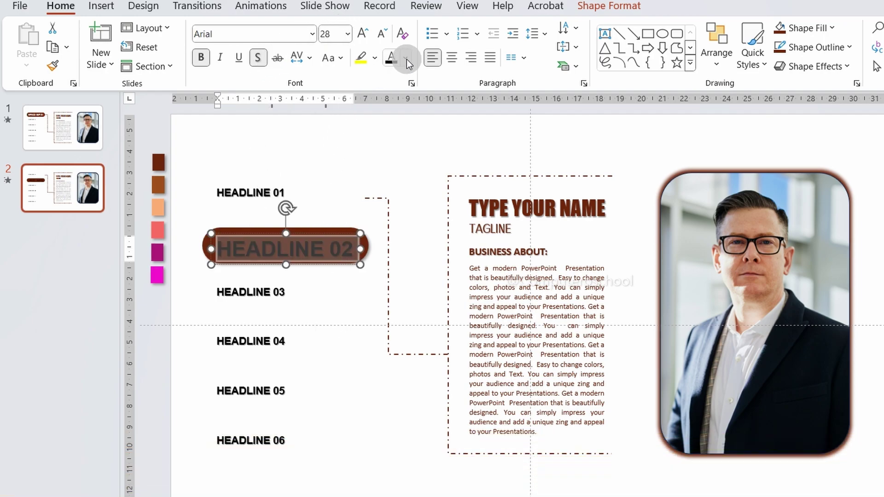
click(407, 60)
click(351, 233)
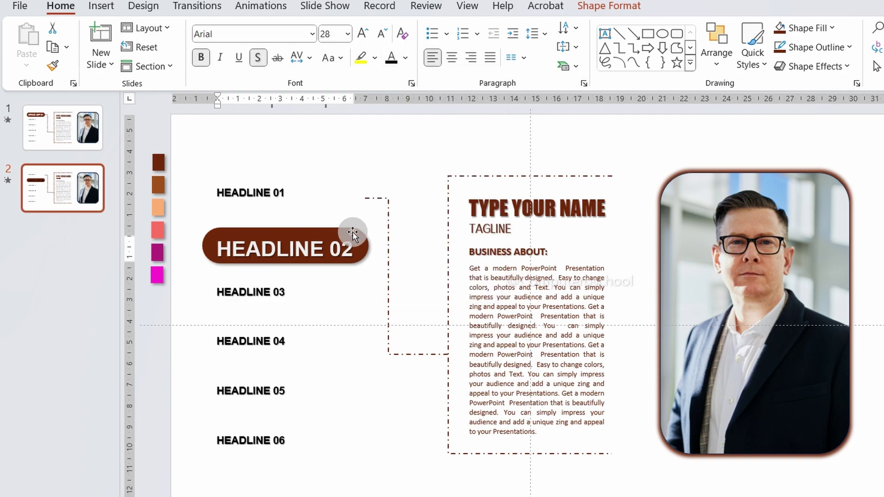
click(339, 232)
click(345, 230)
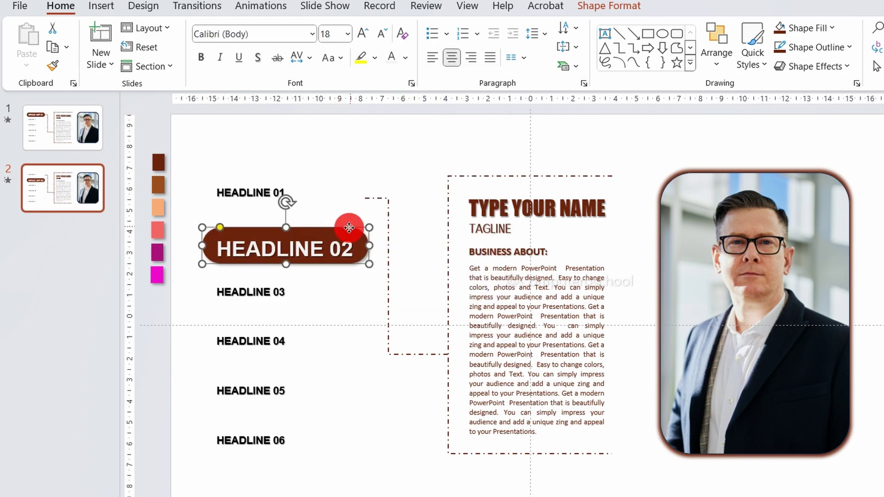
- Nudge the pill under HEADLINE 02 and stretch the dashed connector from HEADLINE 02 further down
drag(349, 228, 349, 229)
click(399, 201)
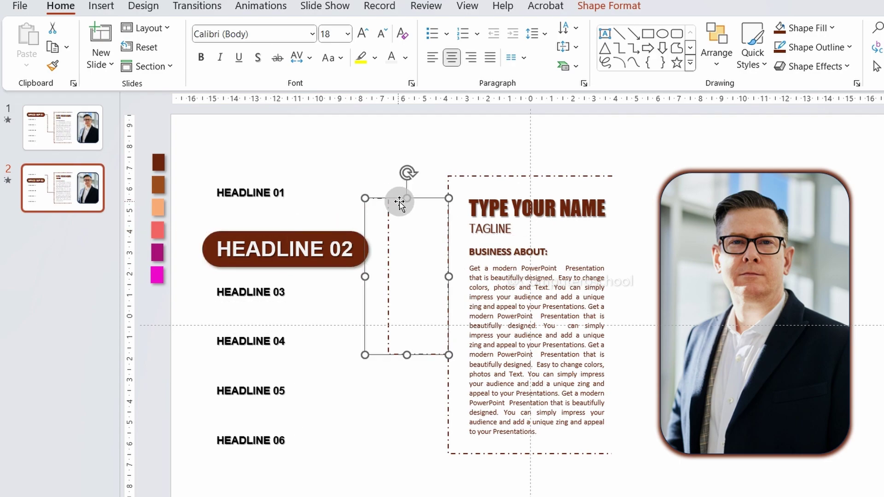
drag(405, 201, 405, 249)
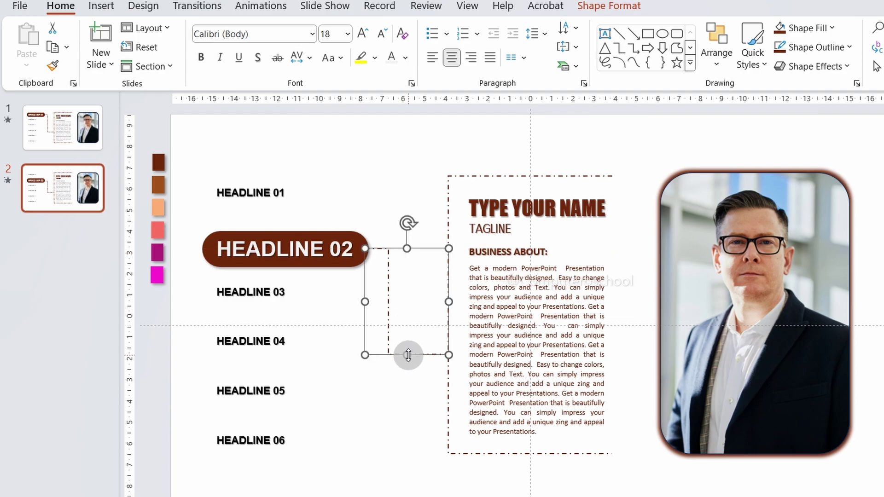
mouse_move(407, 355)
mouse_down()
mouse_move(408, 429)
mouse_move(404, 420)
mouse_up()
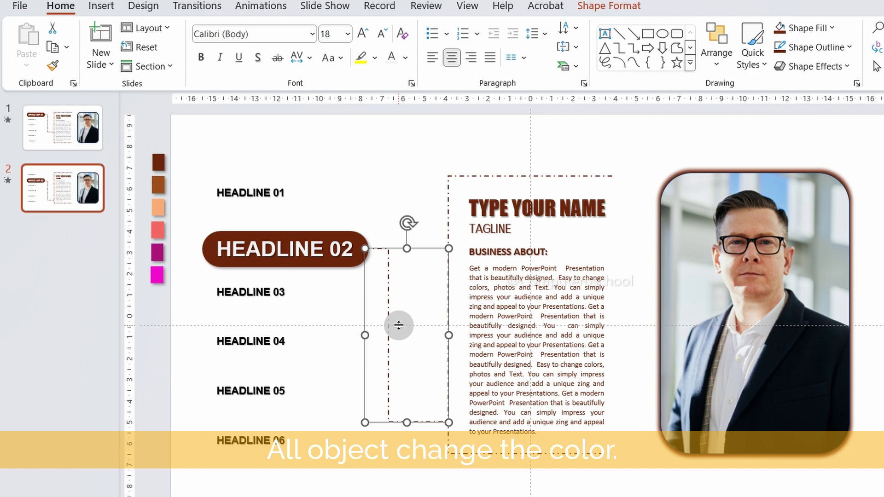
click(364, 240)
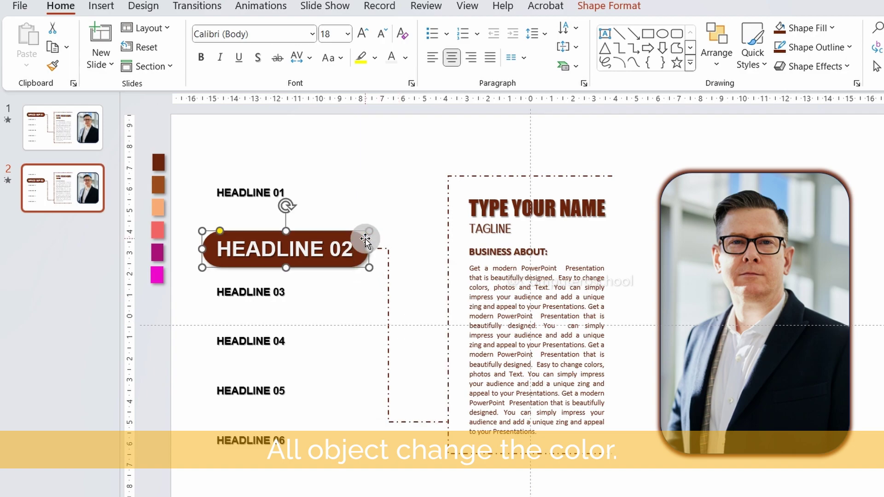
- Fill the HEADLINE 02 pill with the lighter brown sampled from the slide and set its outline
click(610, 6)
click(409, 31)
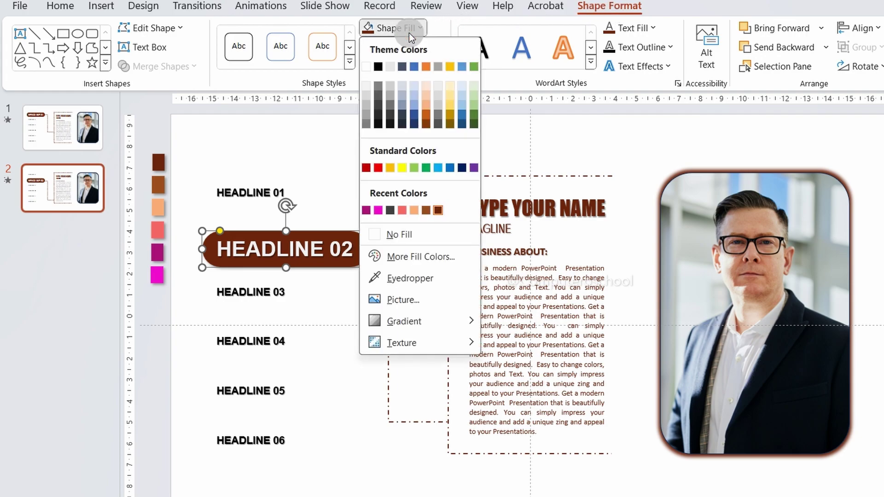
click(380, 278)
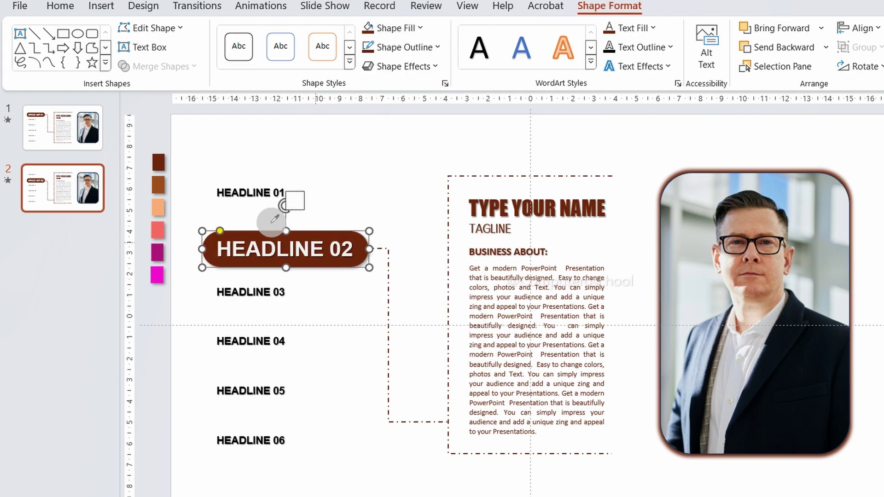
click(162, 184)
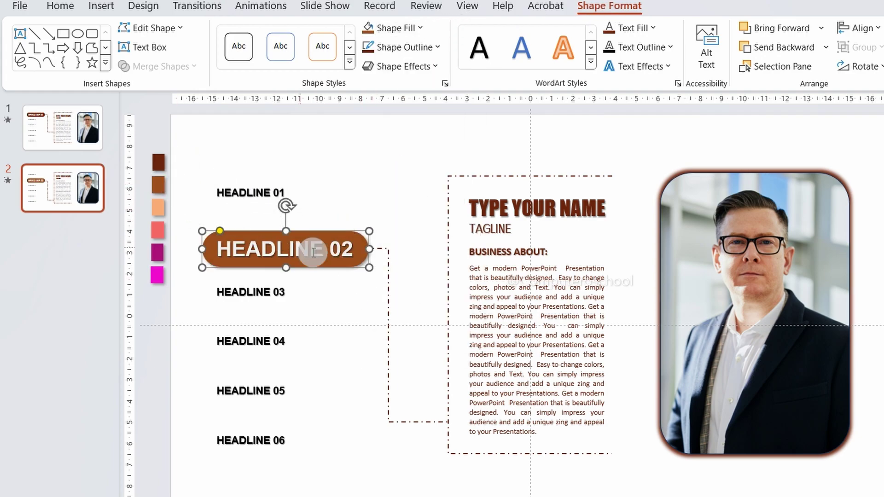
click(406, 47)
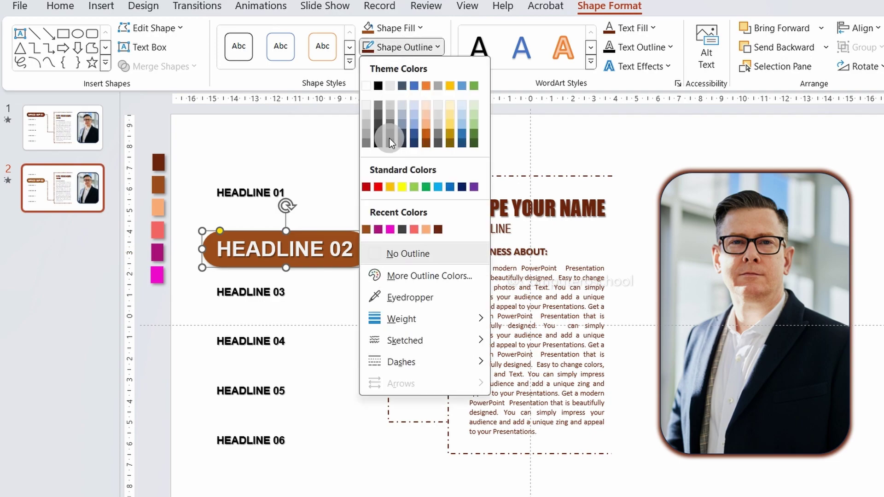
click(366, 231)
- Give the dashed connector and dashed text box brown outlines
click(388, 267)
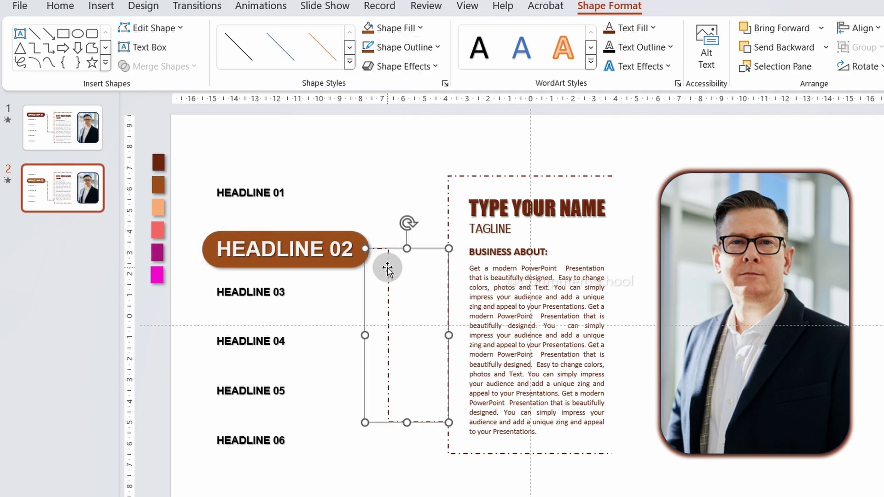
shift+click(448, 217)
click(401, 48)
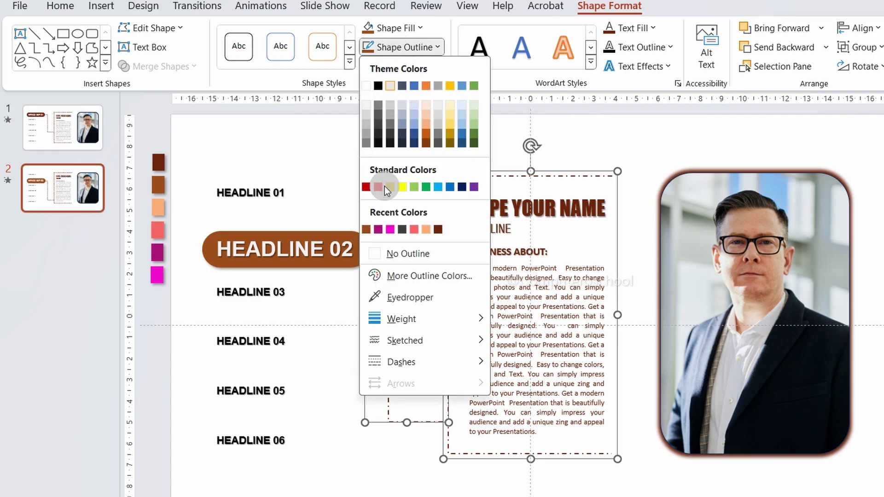
click(369, 231)
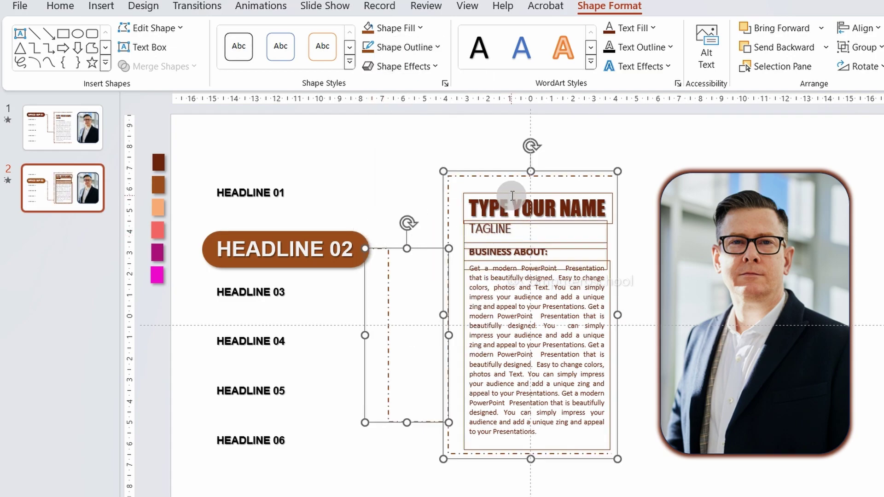
- Remove outlines from the name, tagline, heading and body boxes and colour their text lighter brown
click(510, 176)
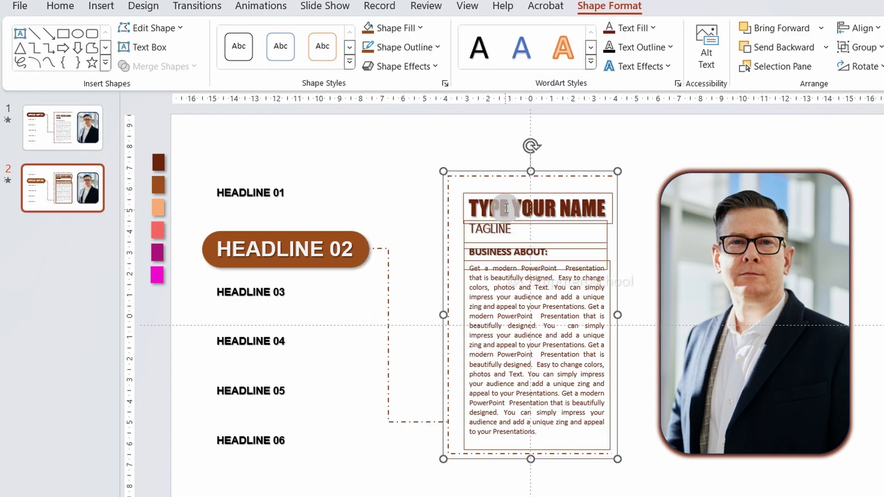
shift+click(505, 198)
shift+click(506, 230)
shift+click(510, 256)
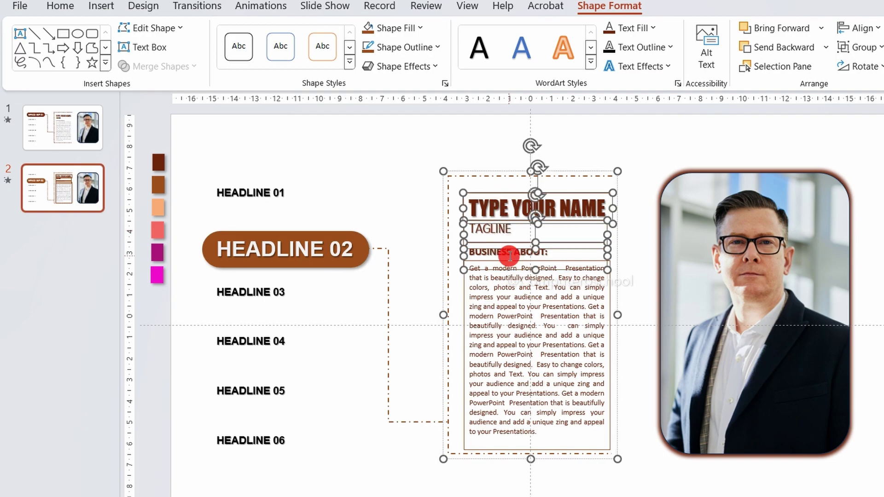
shift+click(510, 288)
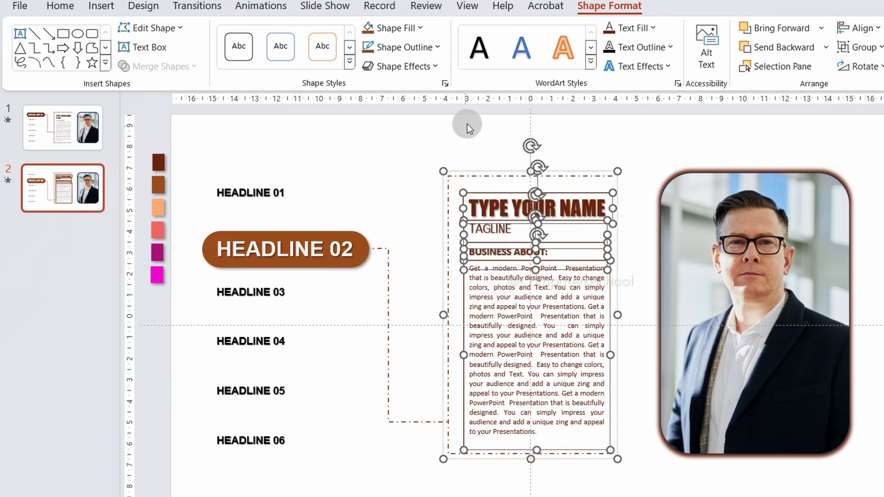
click(424, 50)
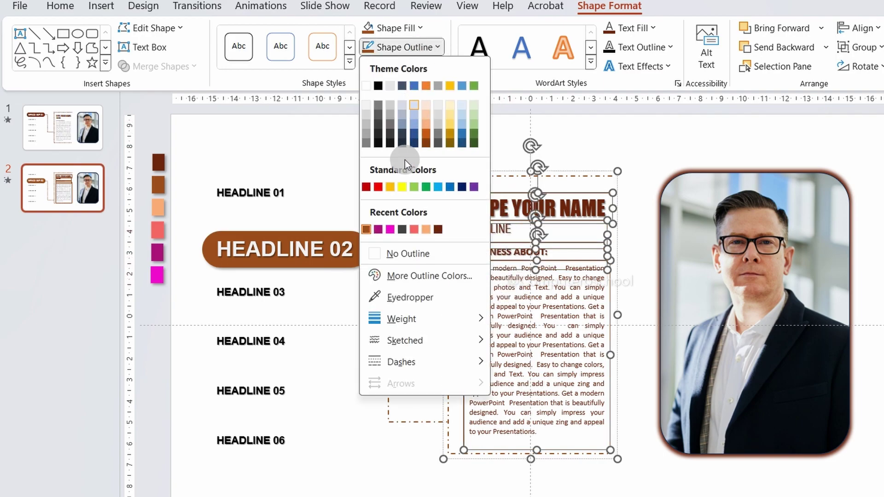
click(398, 257)
click(625, 30)
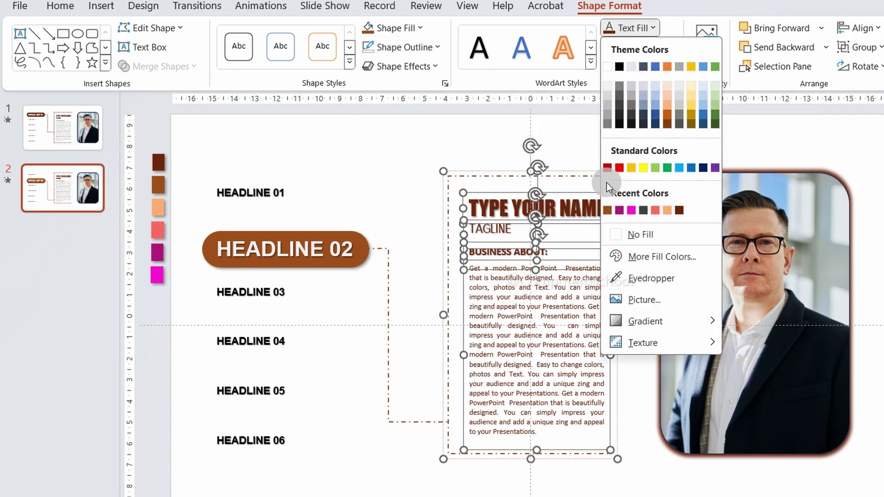
click(606, 208)
click(578, 142)
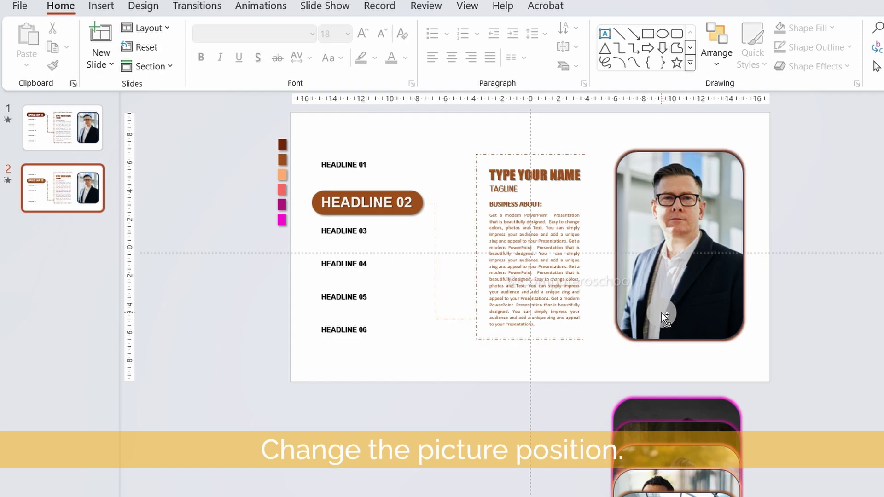
ctrl+scroll(662, 313, down, 3)
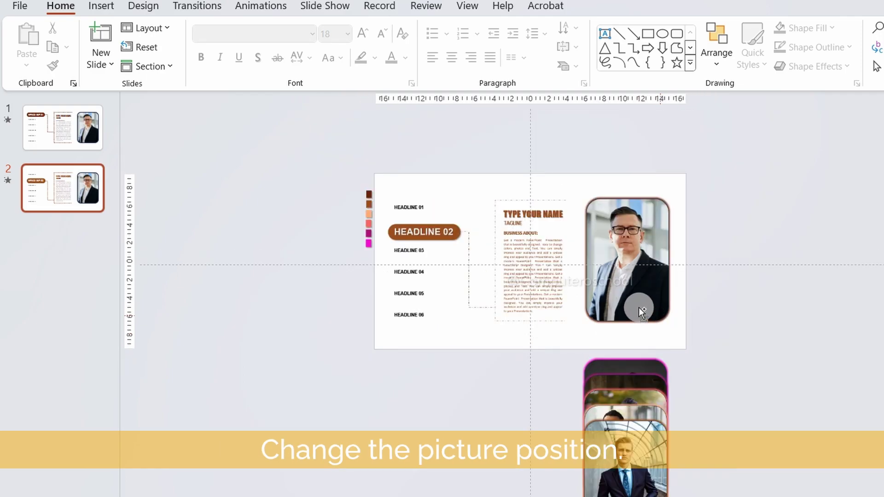
- Replace slide 2's photo with the glass-tunnel photo on the right
drag(639, 308, 639, 147)
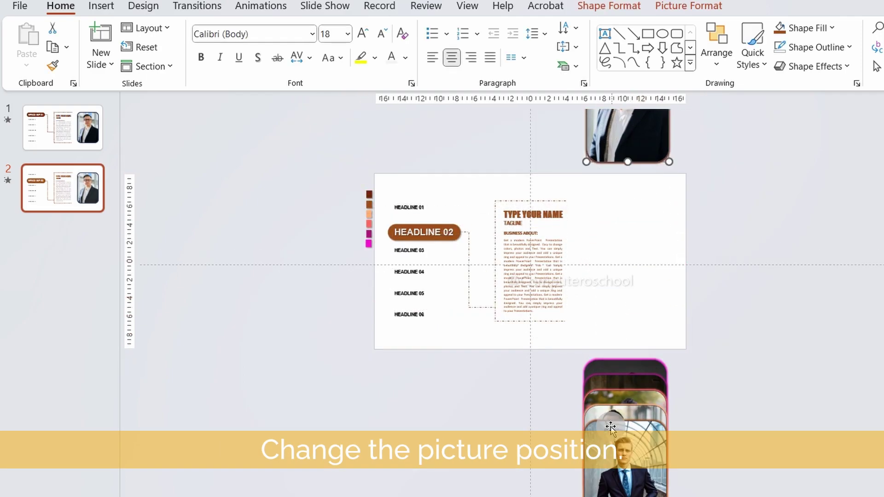
drag(610, 427, 621, 281)
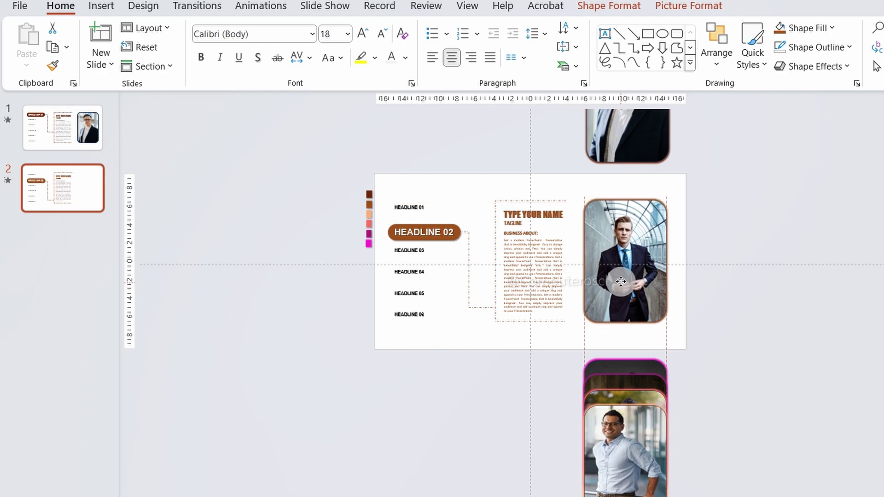
scroll(576, 263, up, 2)
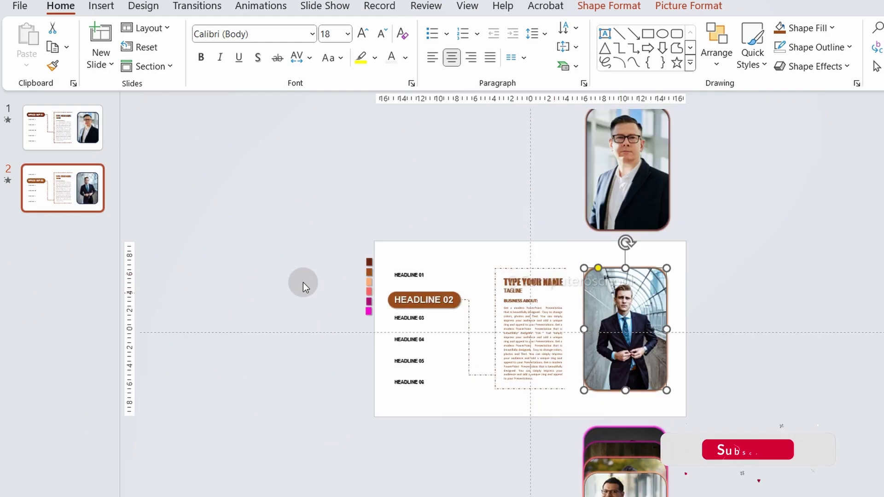
- Duplicate slide 2 and then slide 3 to add more headline slides
right_click(70, 185)
click(103, 334)
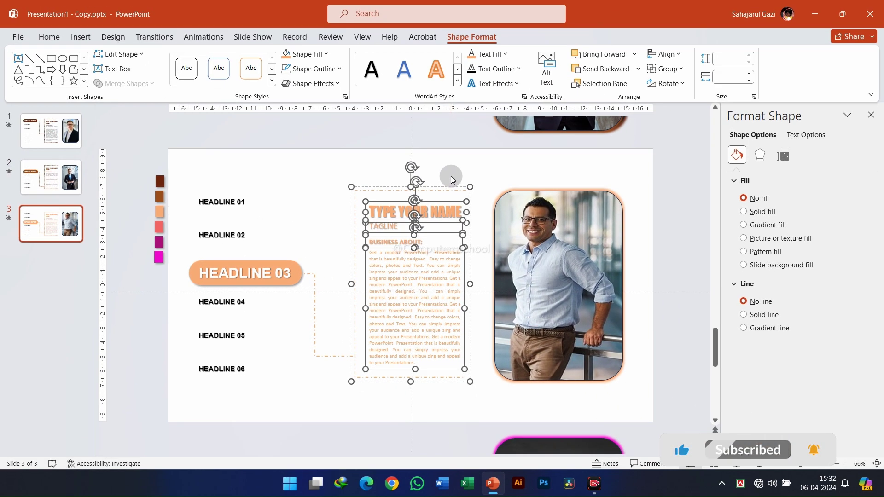
click(451, 173)
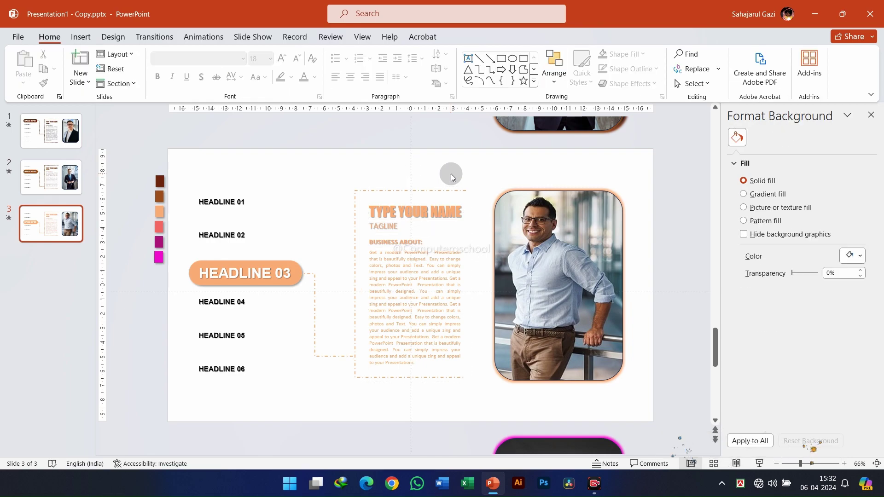
right_click(52, 217)
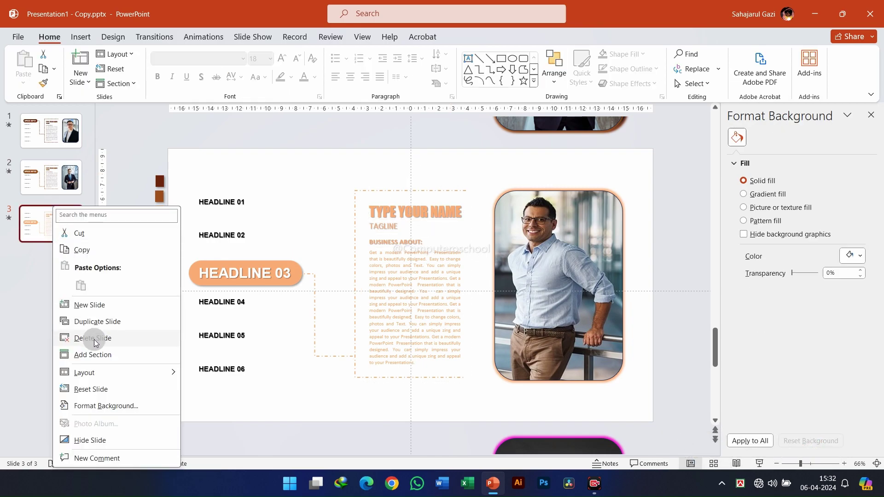
click(99, 324)
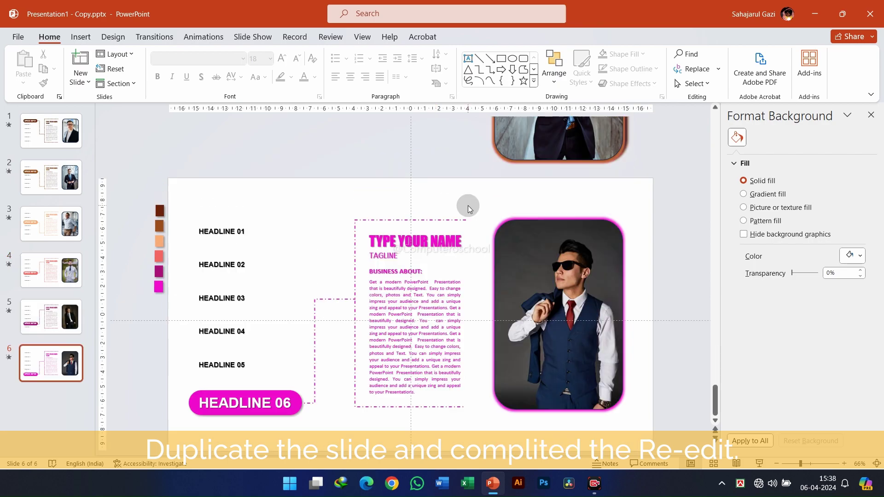
click(38, 137)
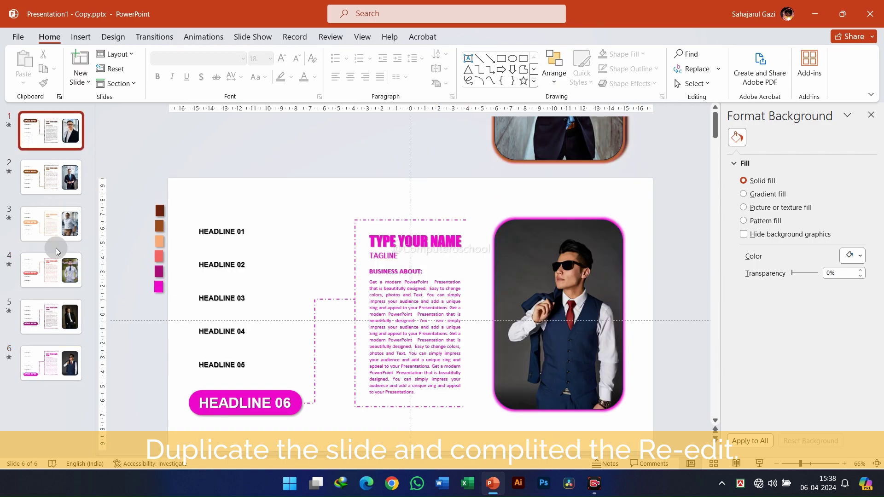
- Apply Morph to all six slides and have them advance automatically instead of on mouse click
key(ctrl+a)
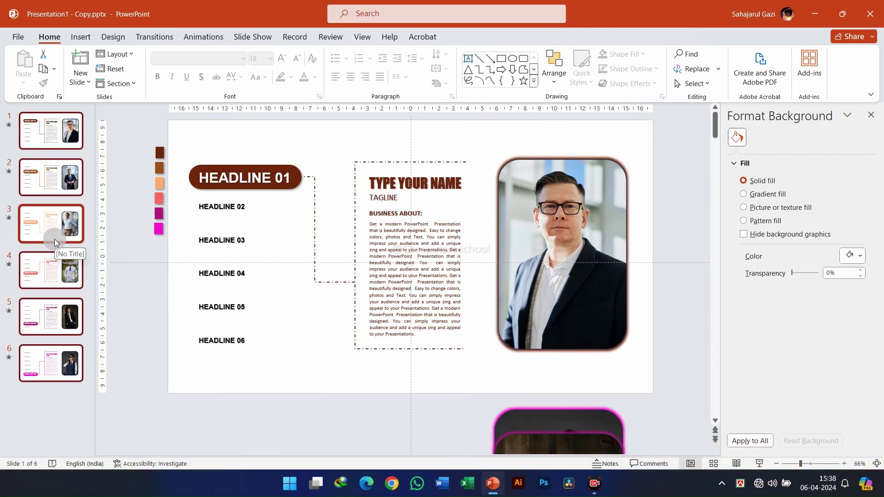
click(153, 37)
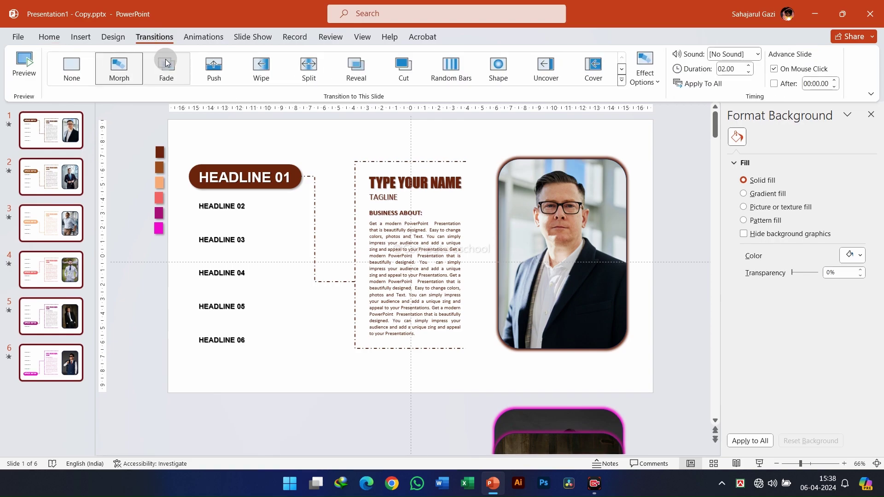
click(125, 68)
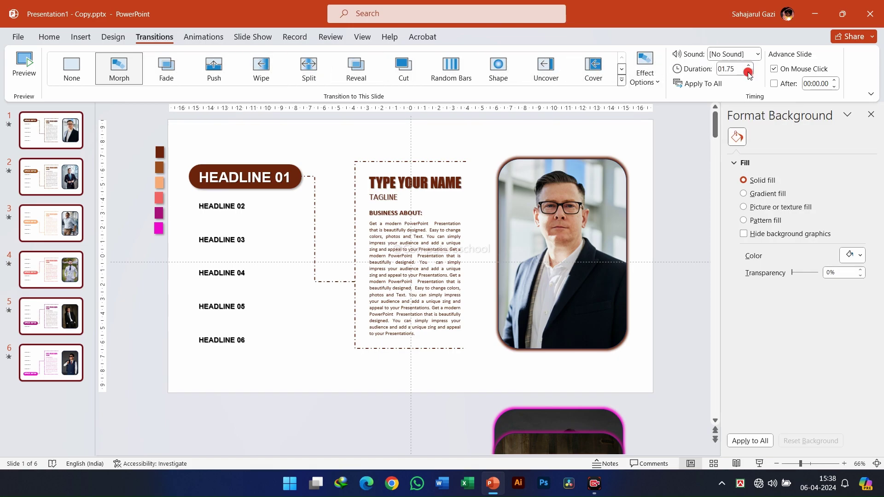
click(775, 84)
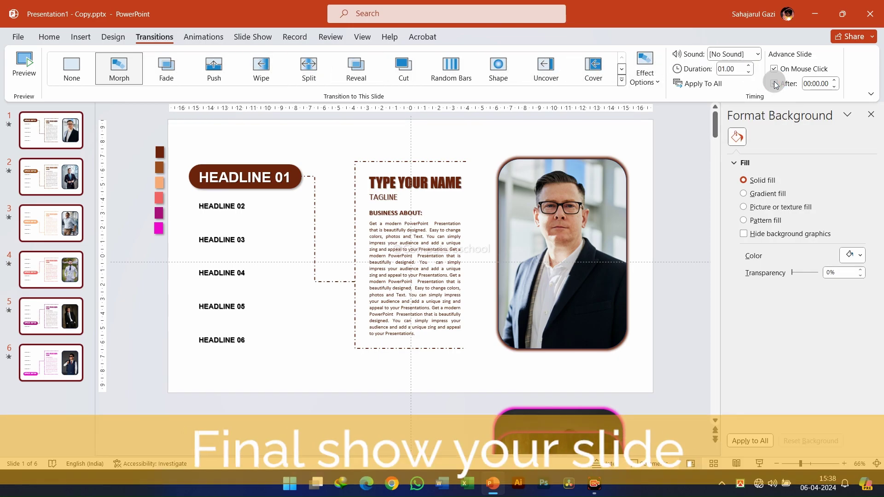
click(775, 70)
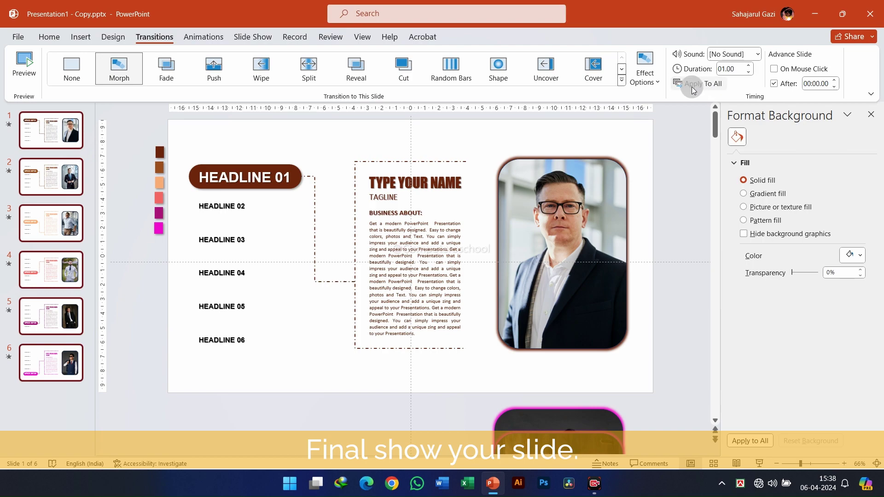
click(251, 40)
- Run the slideshow from slide 1, advancing through HEADLINE 02 to HEADLINE 06 with Morph transitions
click(25, 67)
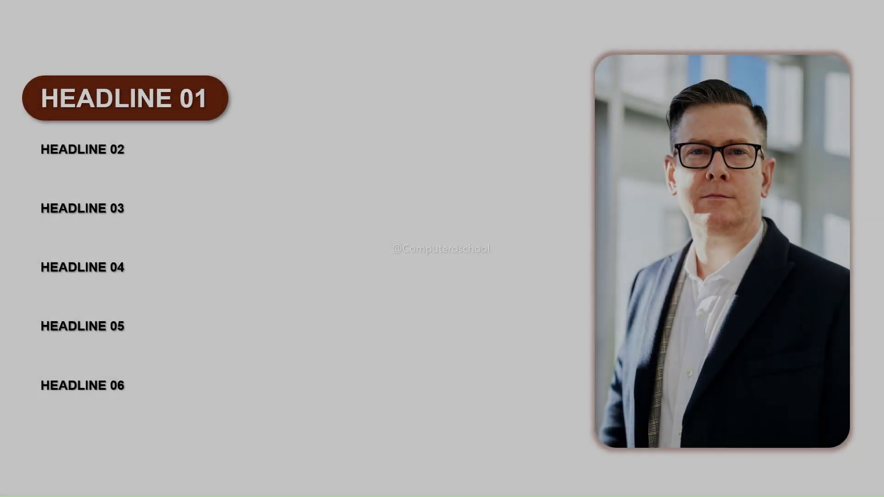
key(Right)
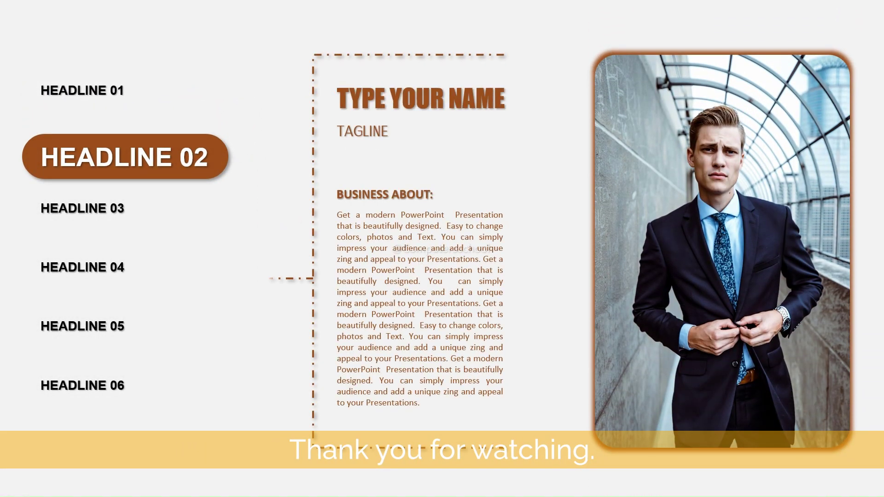
key(Right)
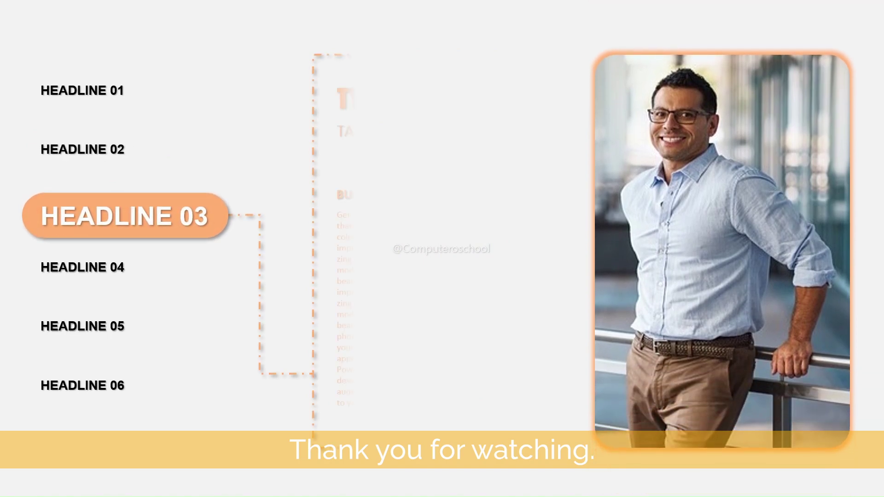
key(Right)
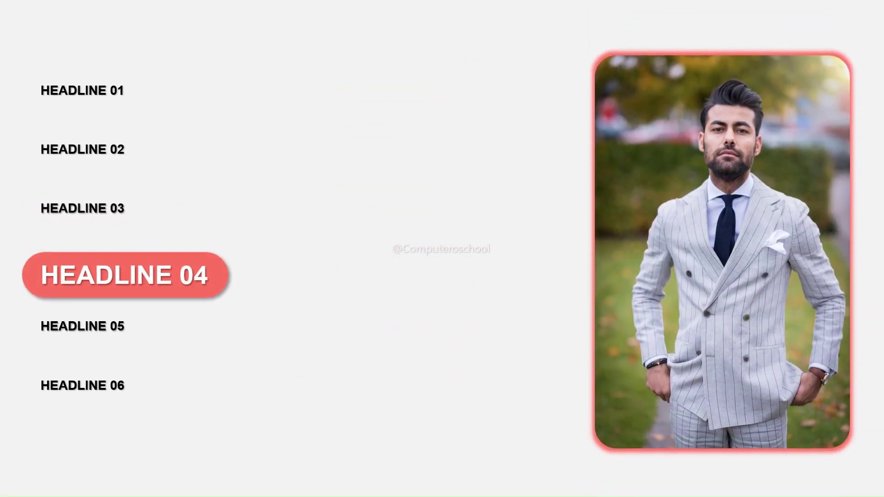
key(Right)
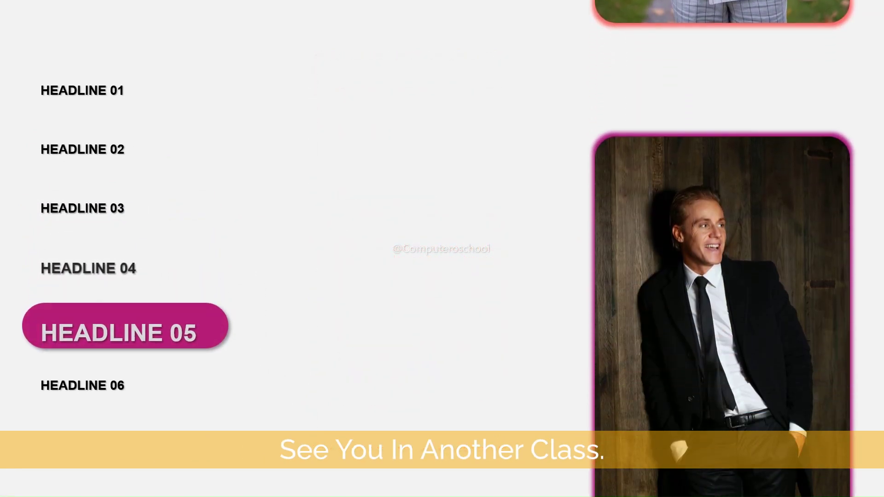
key(Right)
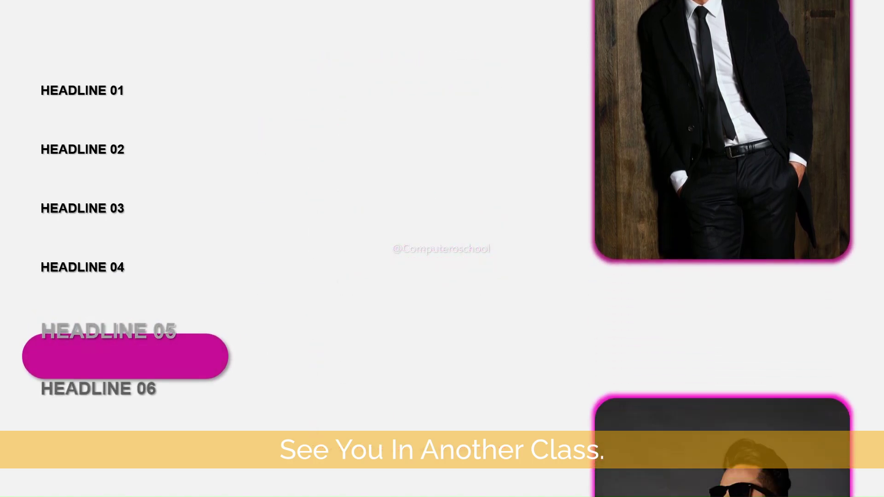